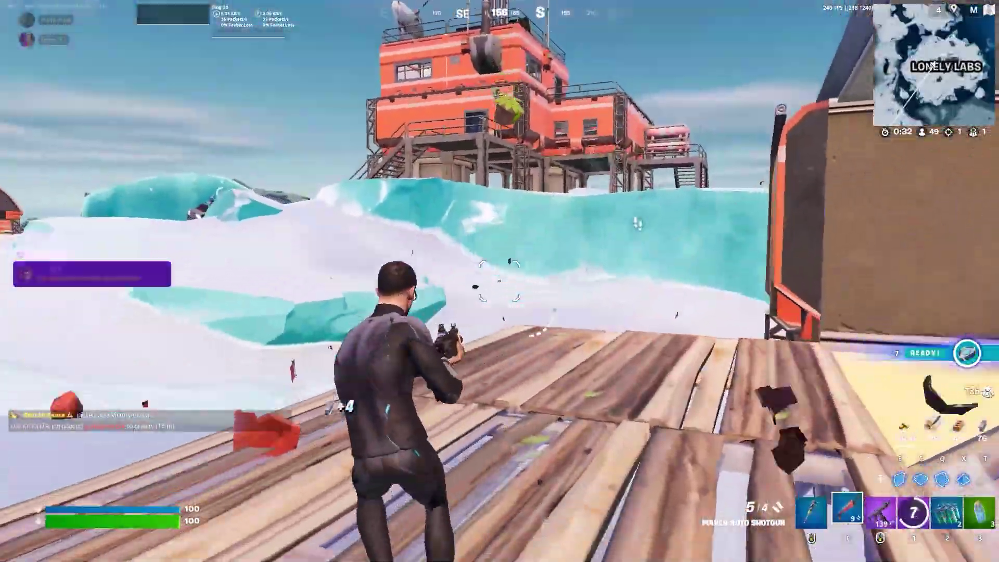
Build a wooden ramp, eliminate the enemy with shotgun and SMG, then collect the dropped loot.
{"action": "left_click", "coordinate": [500, 281]}
{"action": "key", "text": "f"}
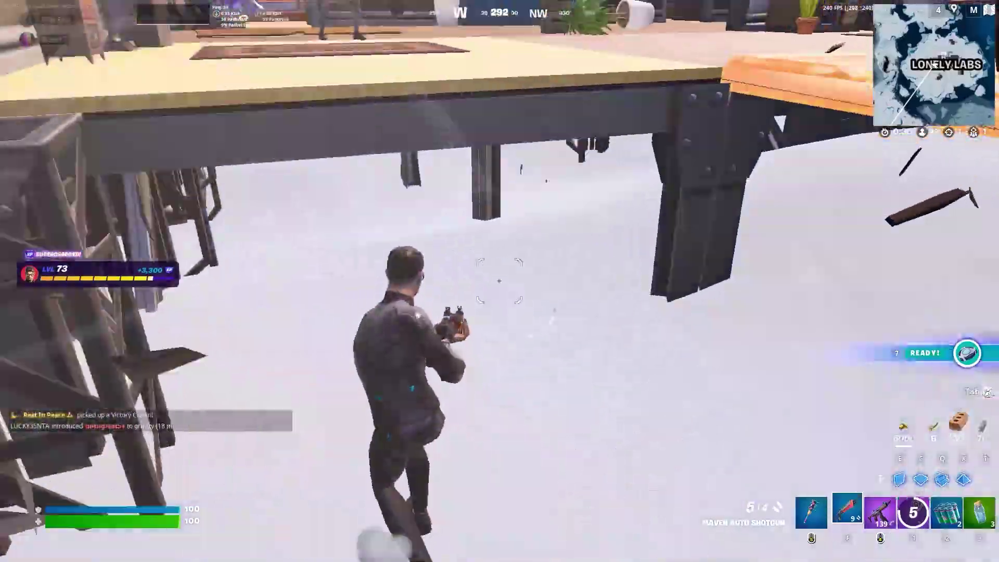
{"action": "left_click", "coordinate": [499, 281]}
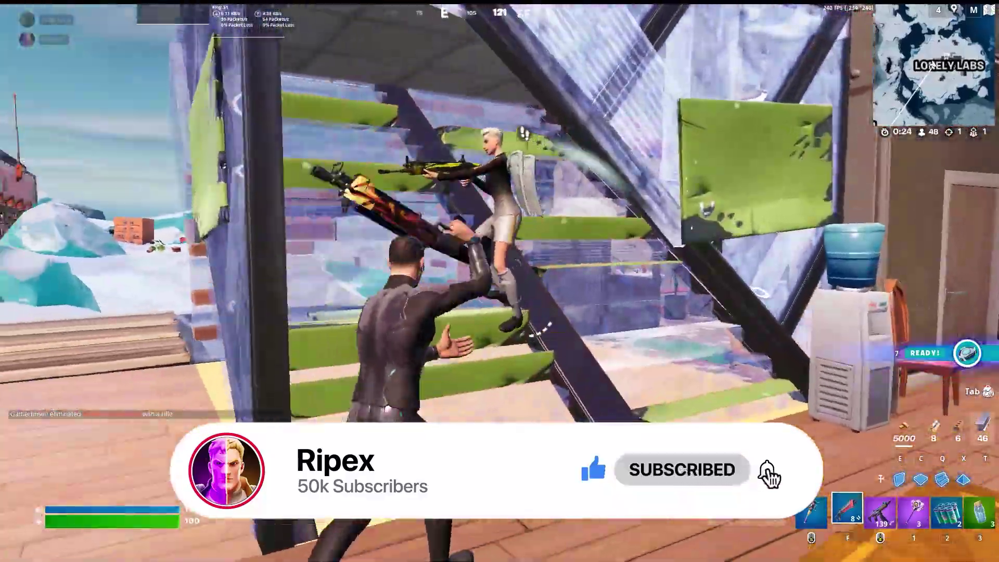
{"action": "left_click", "coordinate": [499, 281]}
{"action": "left_click", "coordinate": [499, 281]}
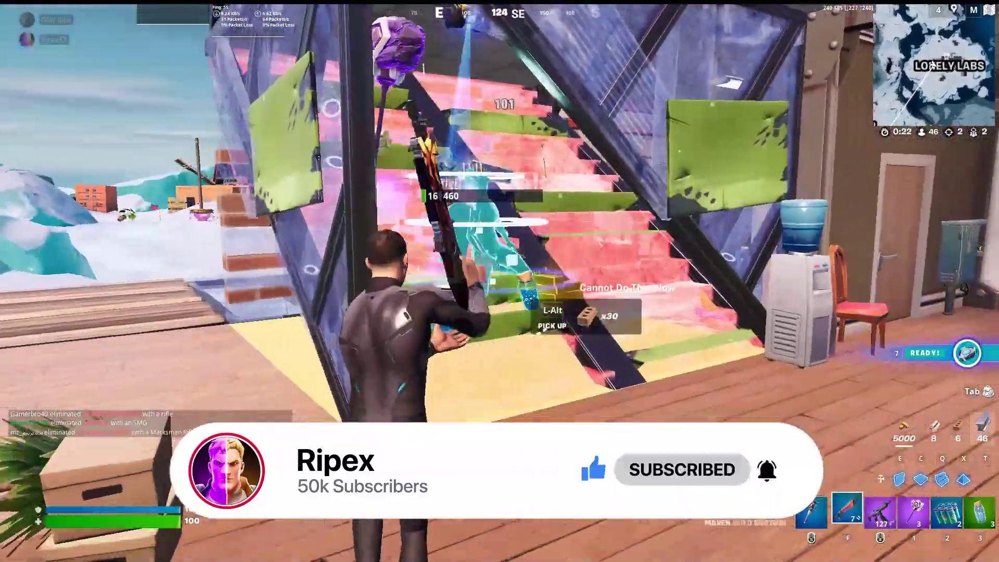
{"action": "key", "text": "w"}
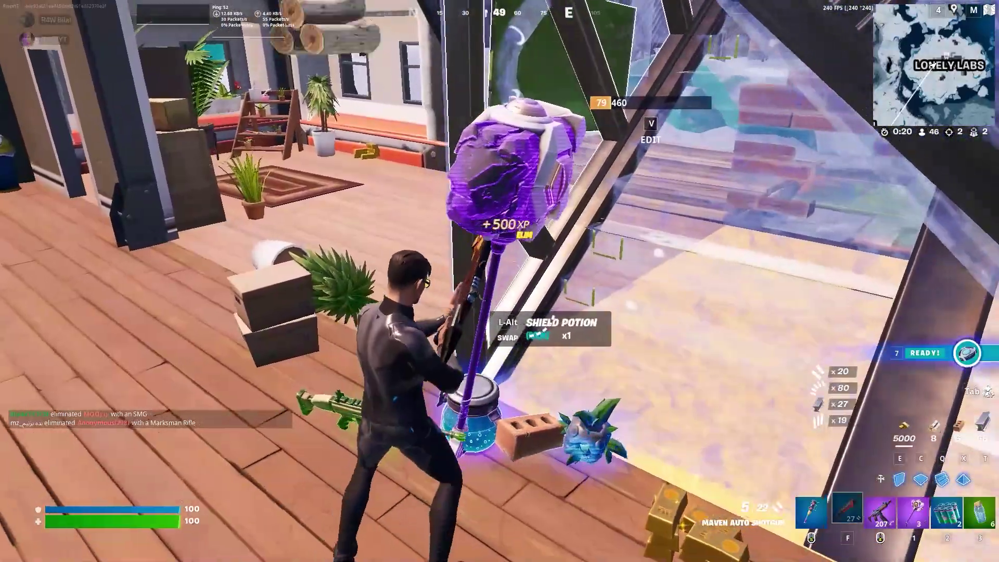
{"action": "key", "text": "w"}
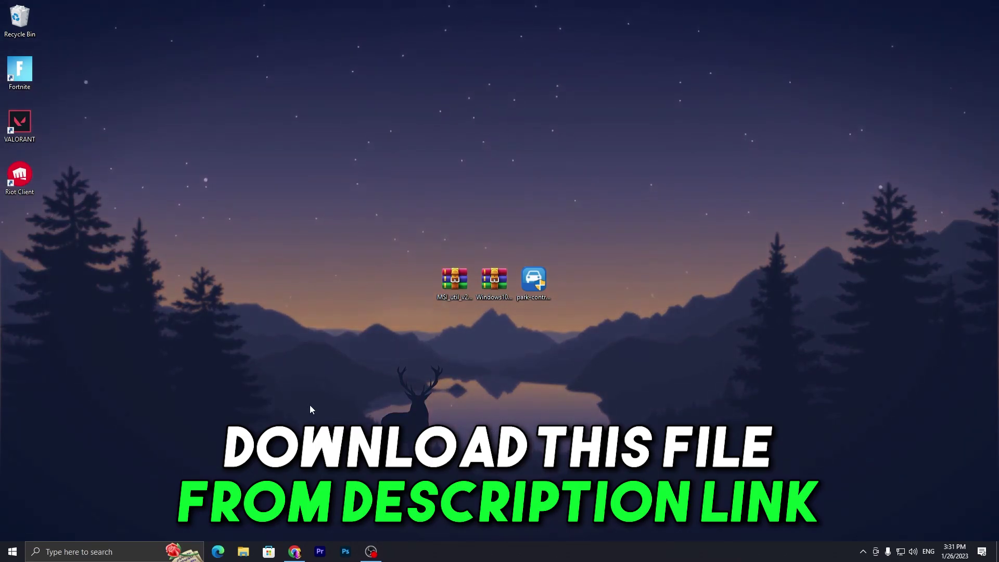
Search the UPTO Packs site for msi and open the Download MSI Utility Tool For Free post.
{"action": "left_click", "coordinate": [293, 554]}
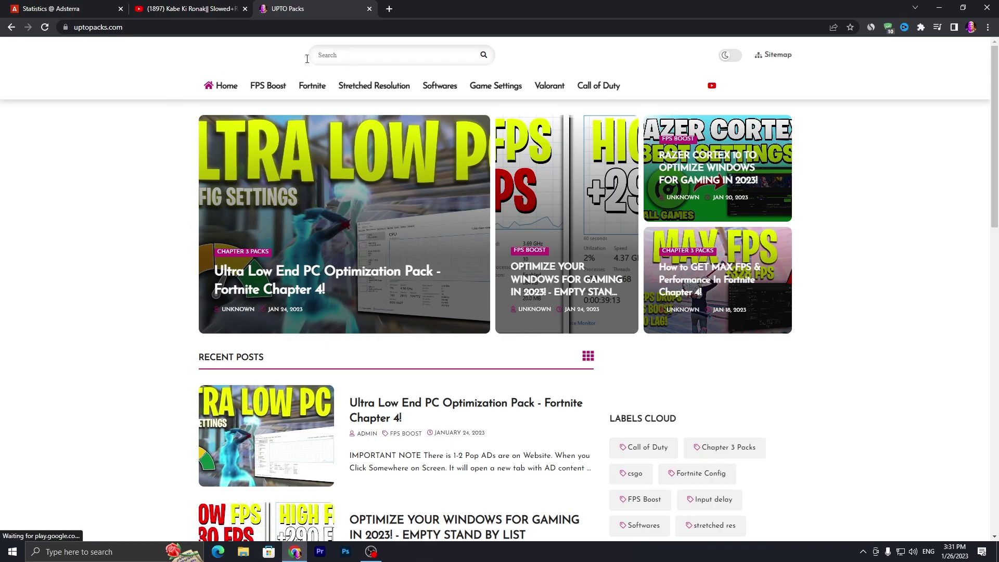
{"action": "left_click", "coordinate": [378, 55]}
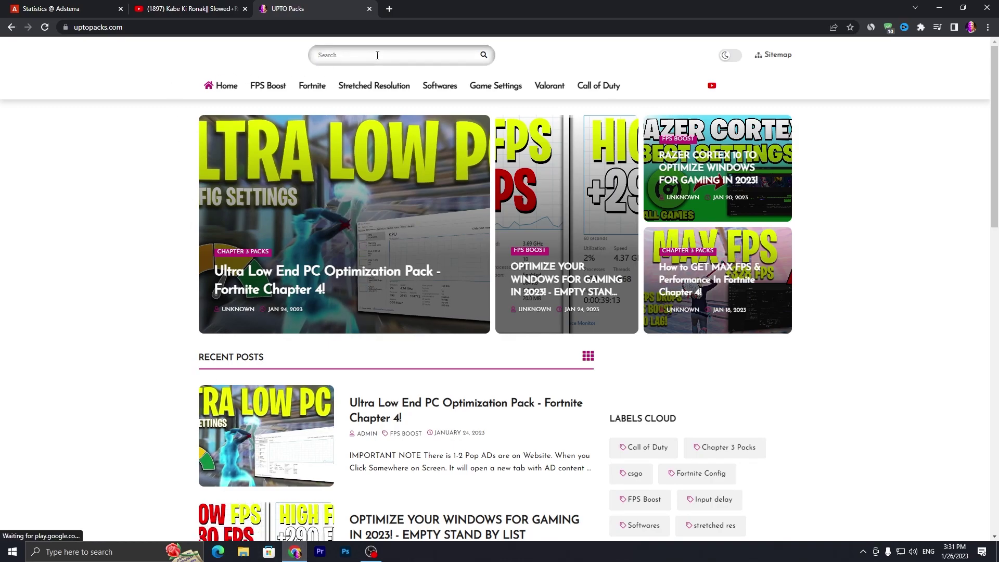
{"action": "type", "text": "msi"}
{"action": "key", "text": "Return"}
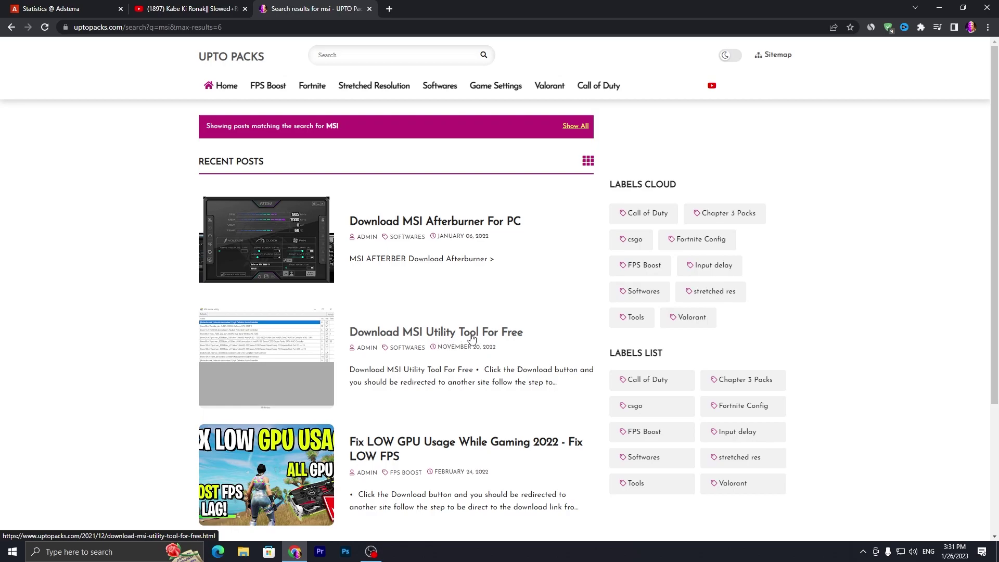
{"action": "left_click", "coordinate": [297, 360]}
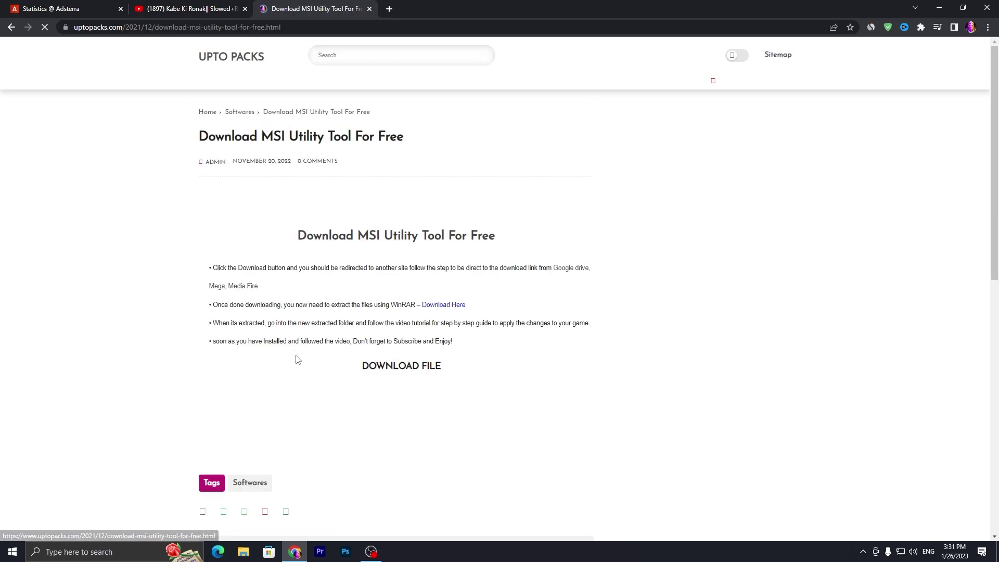
{"action": "scroll", "coordinate": [298, 360], "scroll_direction": "down", "scroll_amount": 6}
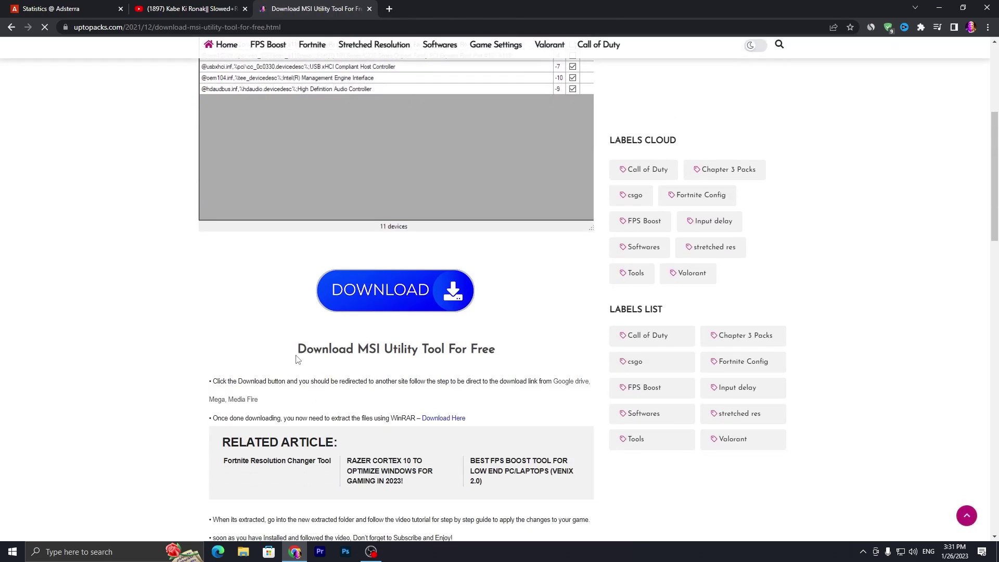
{"action": "scroll", "coordinate": [298, 360], "scroll_direction": "down", "scroll_amount": 5}
Open the MSI_util_v2.zip download page on Google Drive from the article.
{"action": "left_click", "coordinate": [396, 367]}
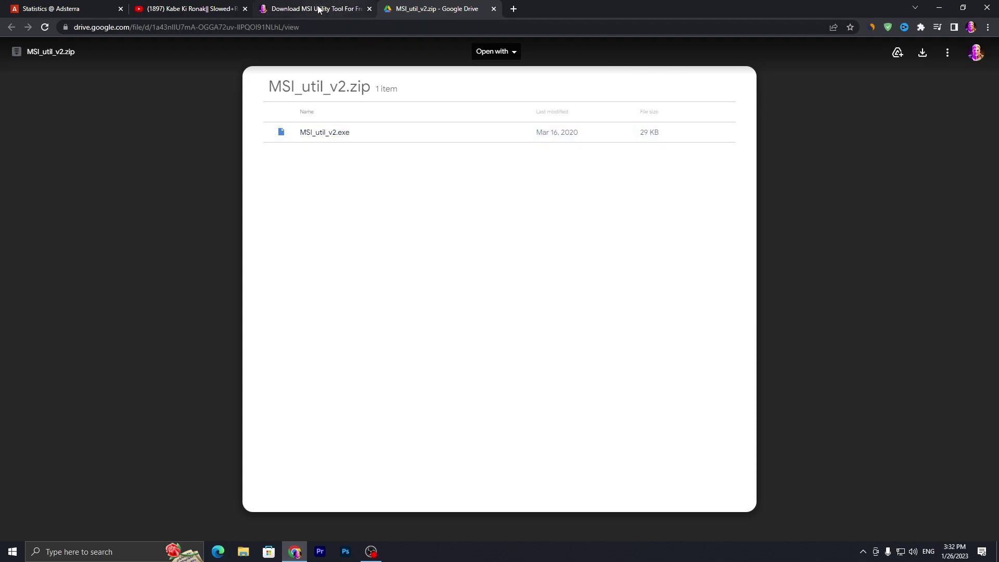
{"action": "left_click", "coordinate": [317, 8]}
{"action": "scroll", "coordinate": [319, 109], "scroll_direction": "up", "scroll_amount": 10}
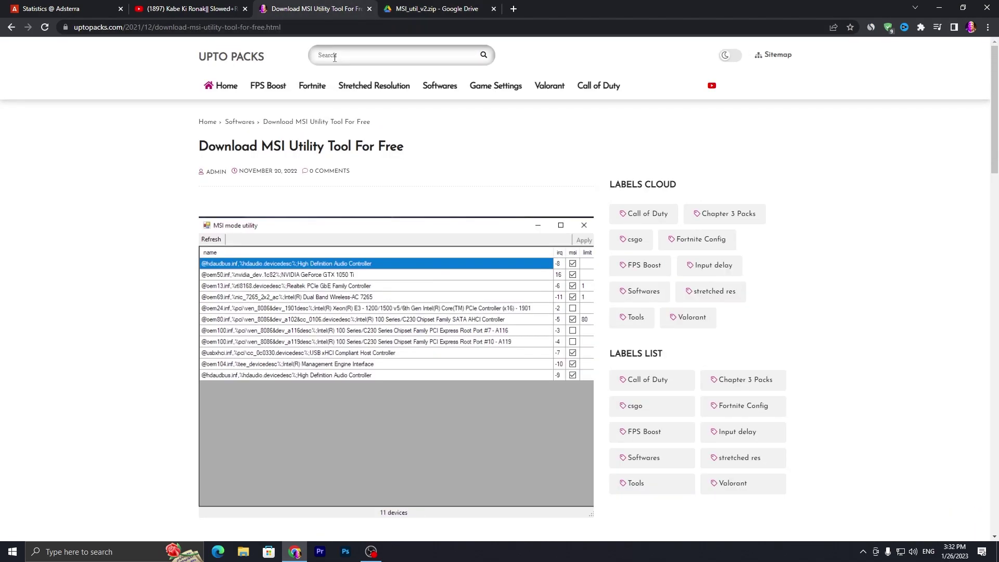
Search 'click to boost' and follow the 1 Click to Boost Software post's download link.
{"action": "left_click", "coordinate": [335, 58]}
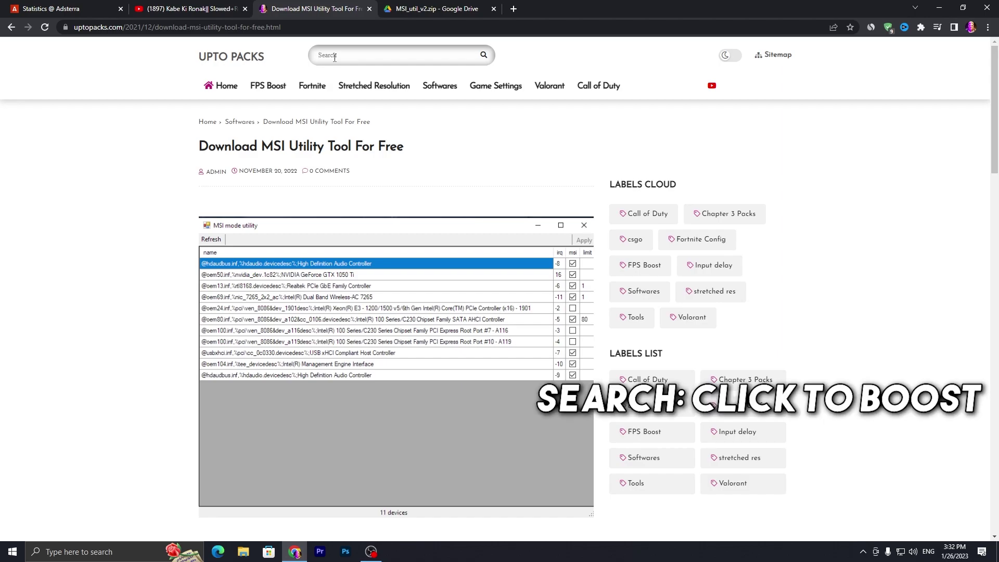
{"action": "type", "text": "click to boost"}
{"action": "key", "text": "Return"}
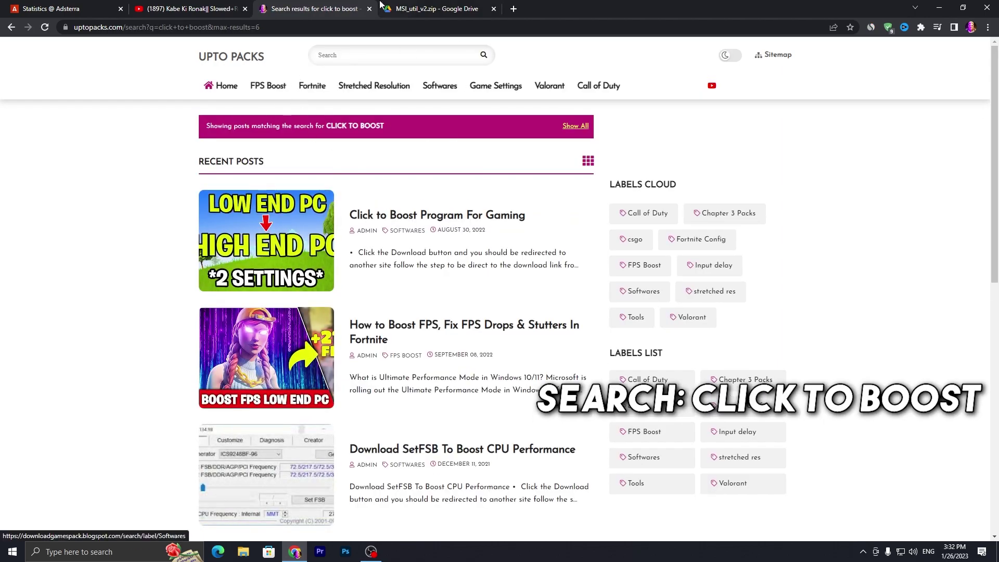
{"action": "scroll", "coordinate": [318, 106], "scroll_direction": "down", "scroll_amount": 8}
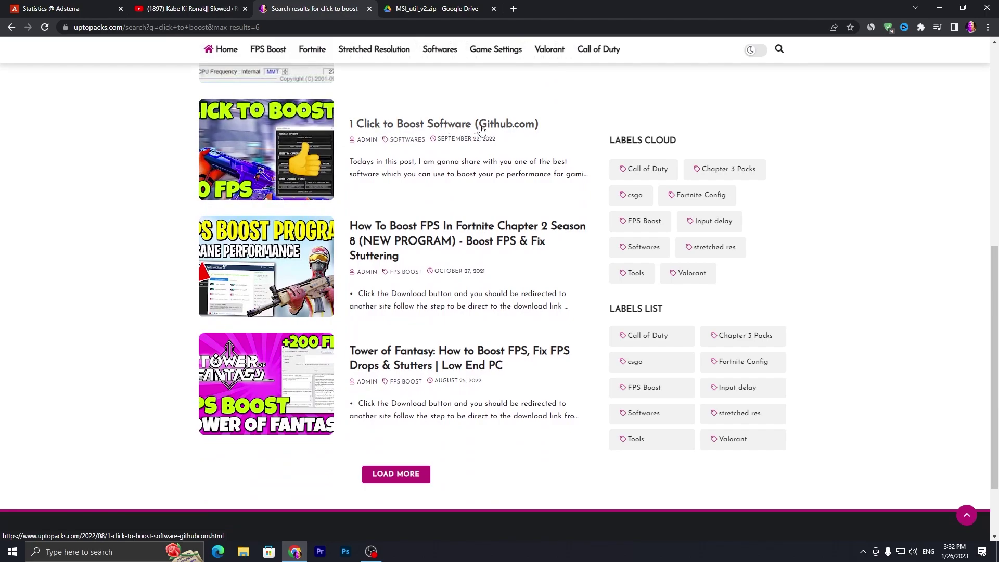
{"action": "left_click", "coordinate": [299, 150]}
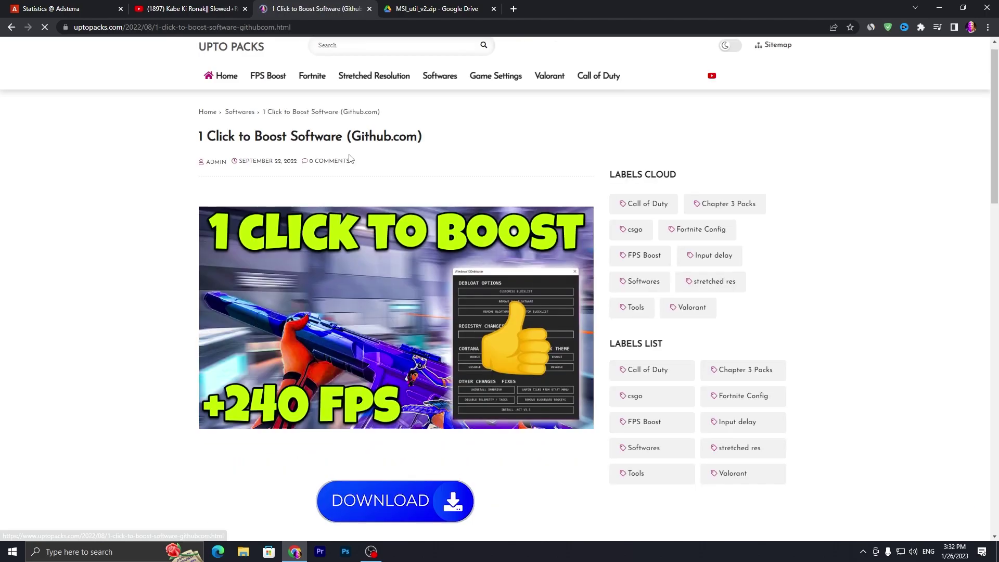
{"action": "scroll", "coordinate": [413, 193], "scroll_direction": "down", "scroll_amount": 15}
{"action": "left_click", "coordinate": [414, 192]}
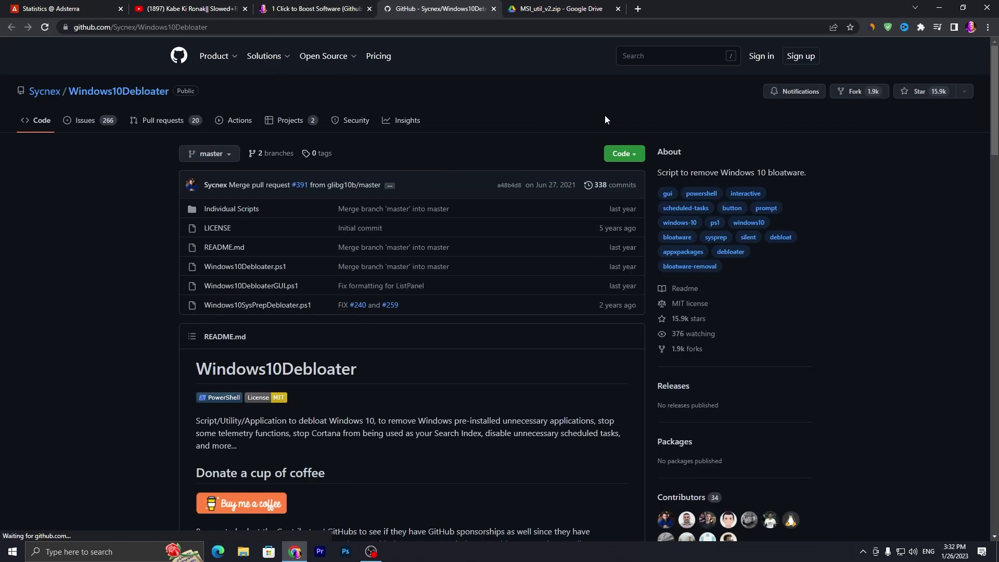
Show the Windows10Debloater repo's Code download options, then search UPTO Packs for 'park control'.
{"action": "left_click", "coordinate": [638, 159]}
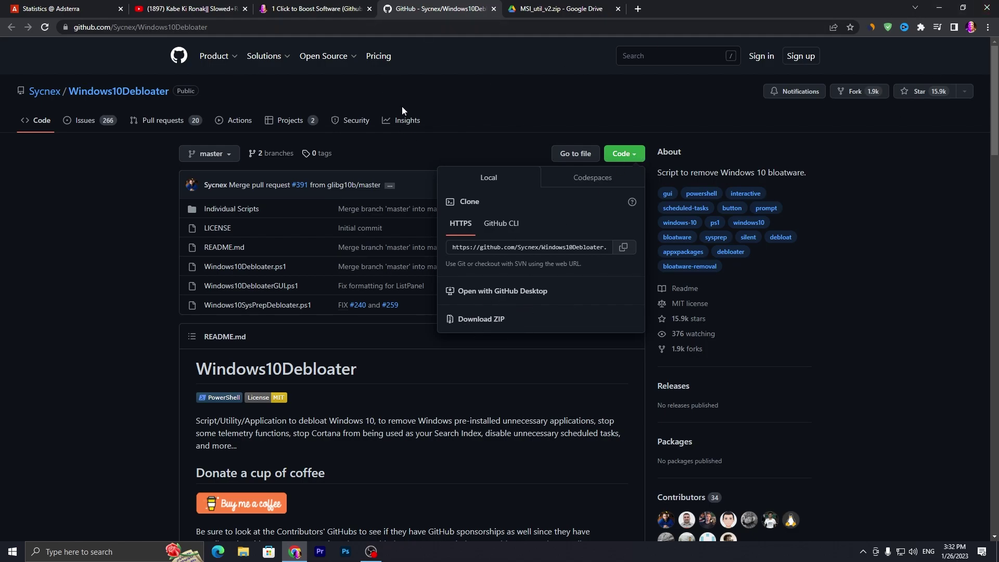
{"action": "left_click", "coordinate": [323, 8]}
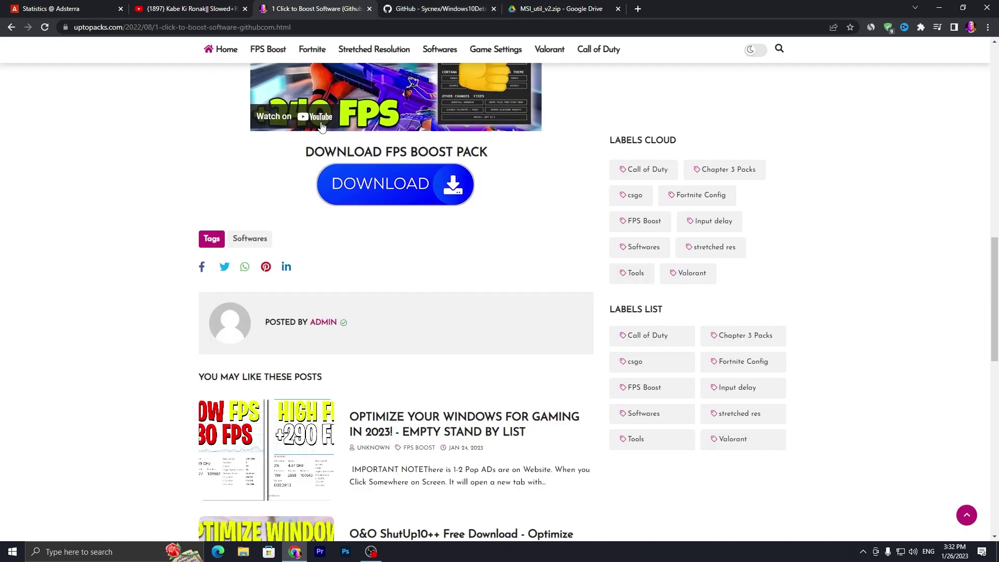
{"action": "scroll", "coordinate": [303, 128], "scroll_direction": "up", "scroll_amount": 5}
{"action": "scroll", "coordinate": [303, 128], "scroll_direction": "up", "scroll_amount": 10}
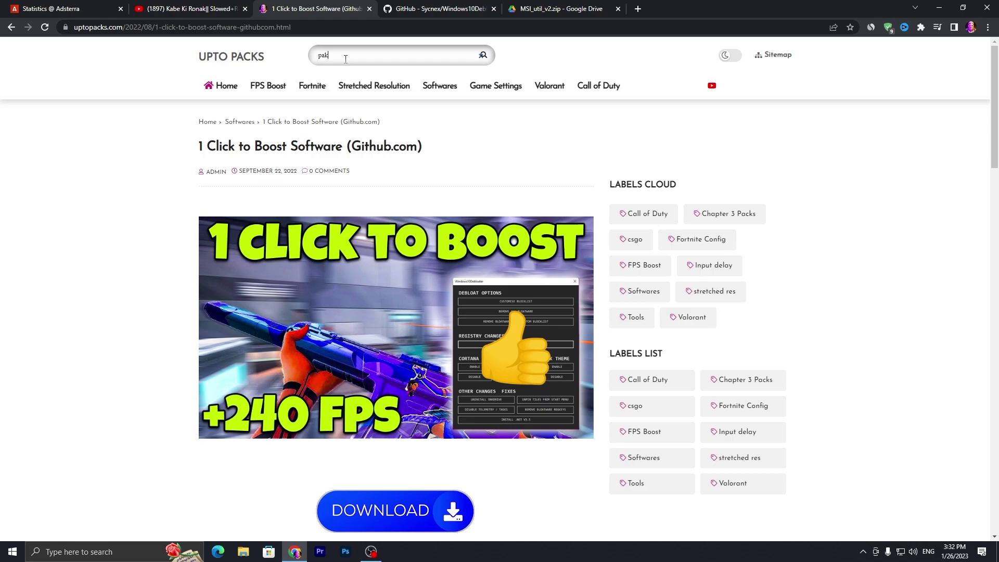
{"action": "left_click", "coordinate": [346, 59]}
{"action": "type", "text": "park "}
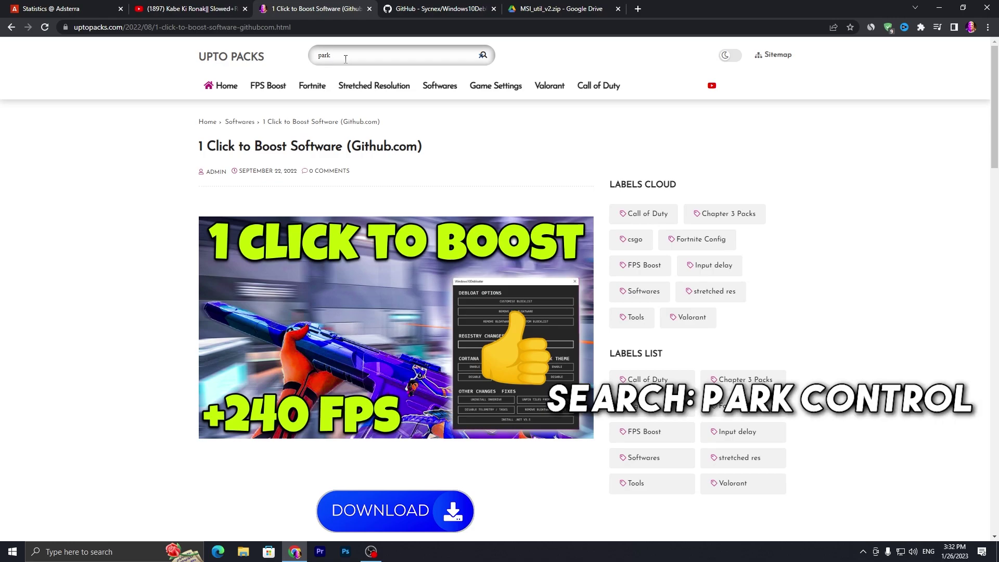
{"action": "type", "text": "control"}
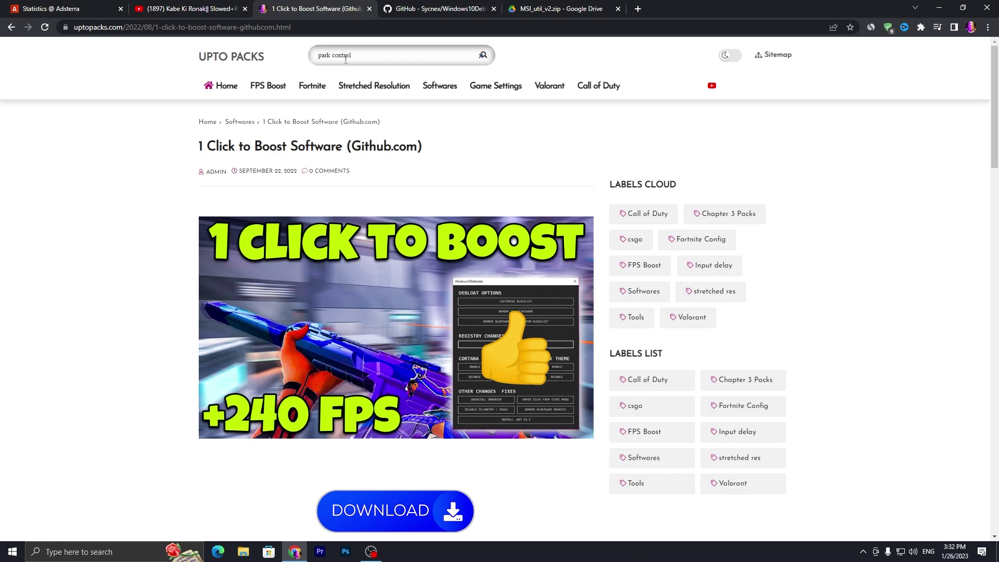
{"action": "key", "text": "Return"}
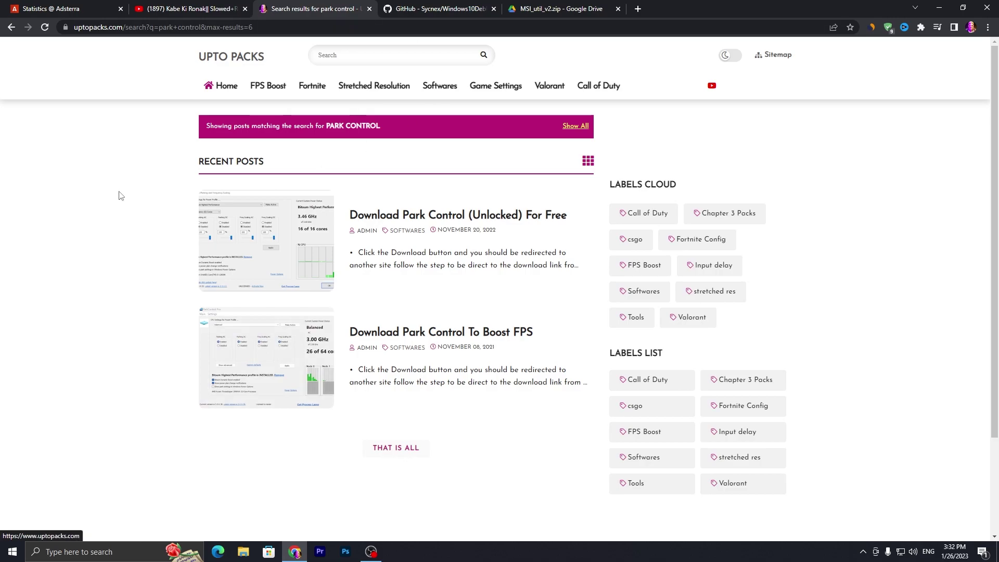
Open the Park Control (Unlocked) post and follow its download link to Uptodown's Park Control 2.0.0.22 page.
{"action": "left_click", "coordinate": [362, 226]}
{"action": "scroll", "coordinate": [382, 402], "scroll_direction": "down", "scroll_amount": 8}
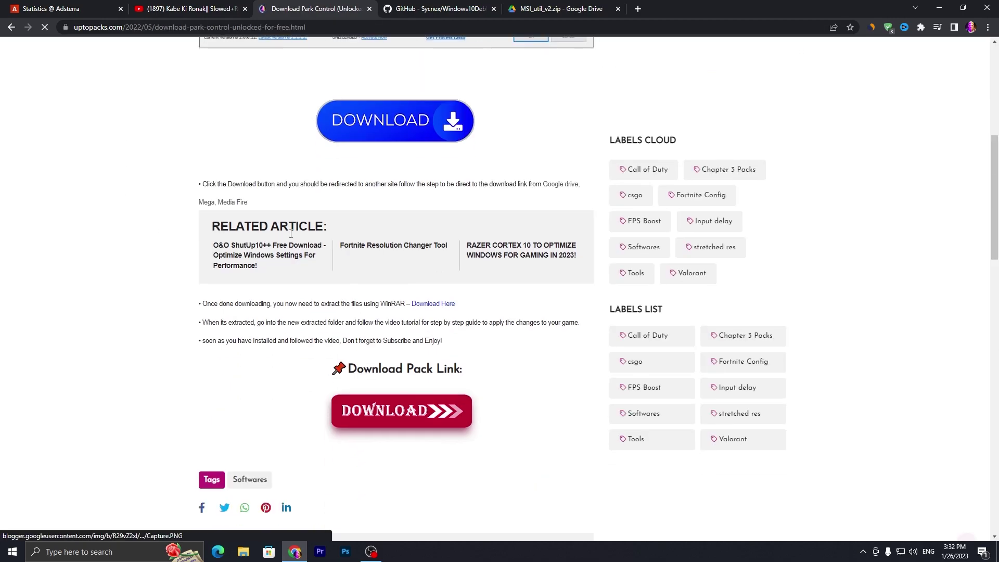
{"action": "left_click", "coordinate": [384, 403]}
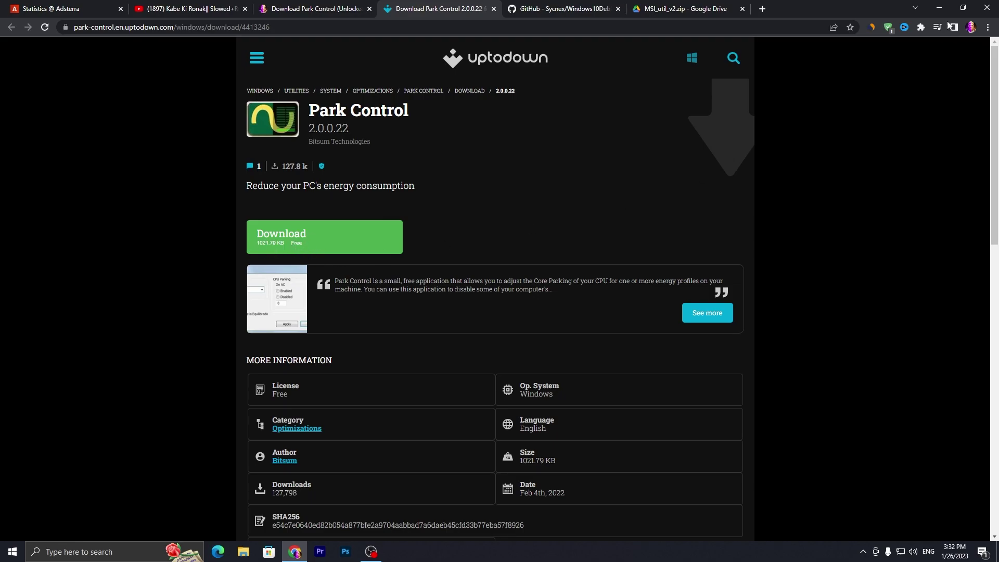
Minimize the browser and check the three downloaded files on the desktop.
{"action": "left_click", "coordinate": [939, 7]}
{"action": "left_click_drag", "start_coordinate": [643, 219], "coordinate": [239, 339]}
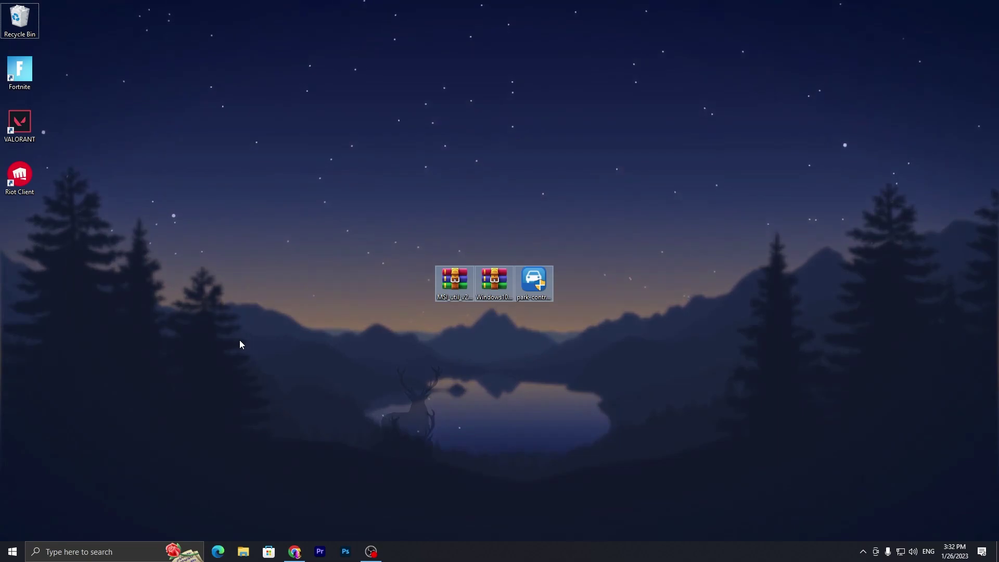
{"action": "left_click", "coordinate": [308, 316]}
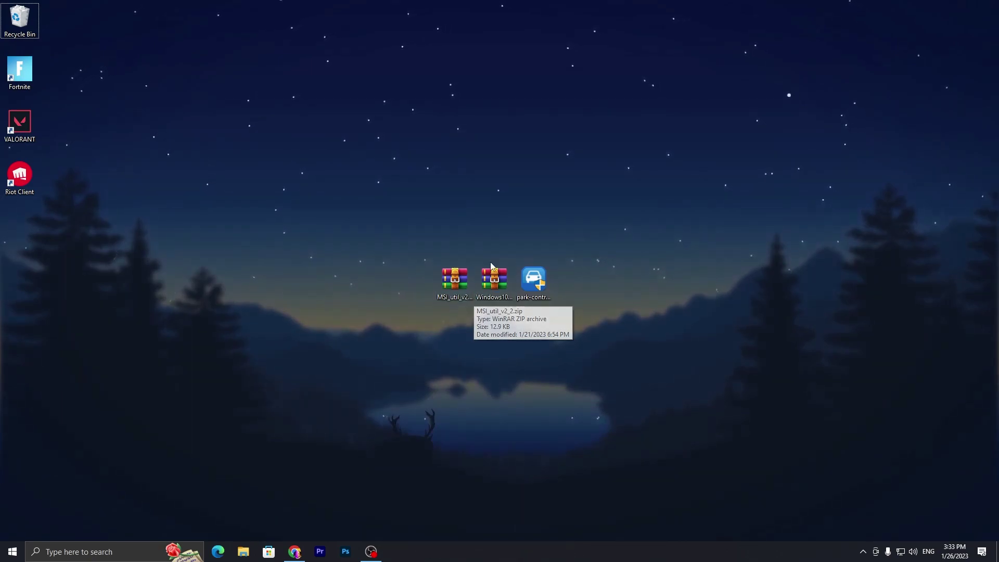
Run the ParkControl setup in English and install it to C:\Program Files\ParkControl.
{"action": "left_click", "coordinate": [541, 293]}
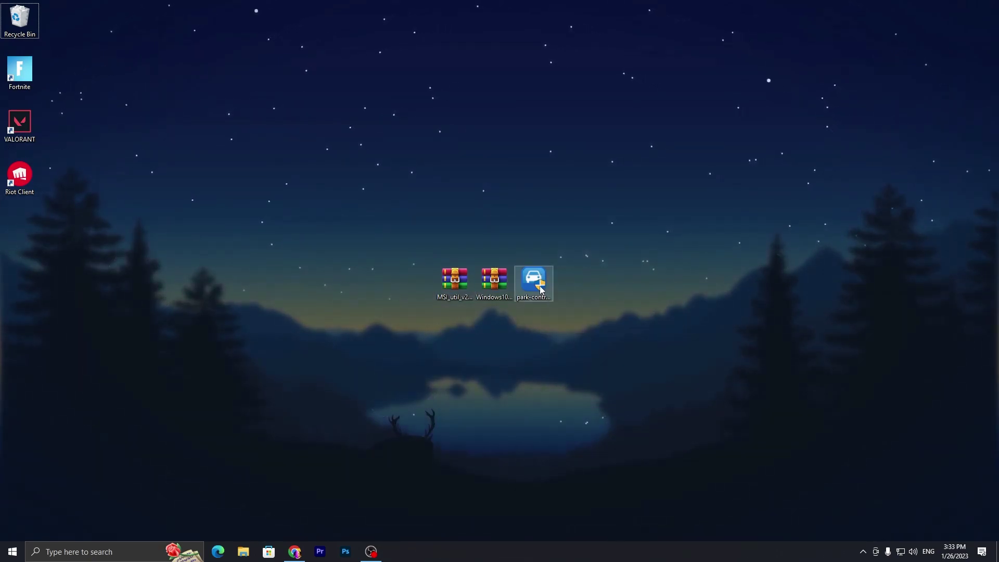
{"action": "double_click", "coordinate": [541, 290]}
{"action": "left_click", "coordinate": [457, 345]}
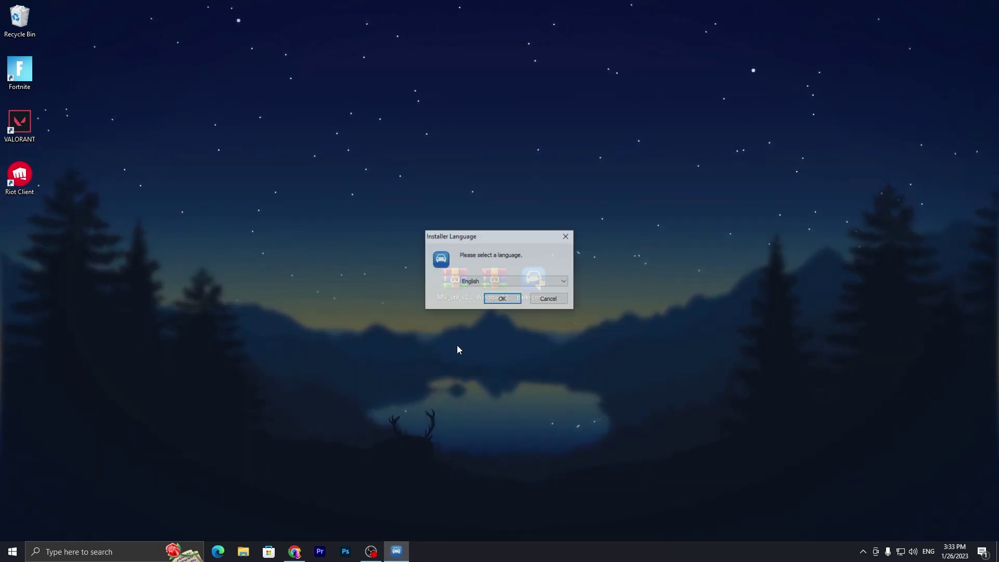
{"action": "left_click", "coordinate": [502, 300]}
{"action": "left_click", "coordinate": [556, 360]}
{"action": "left_click", "coordinate": [555, 360]}
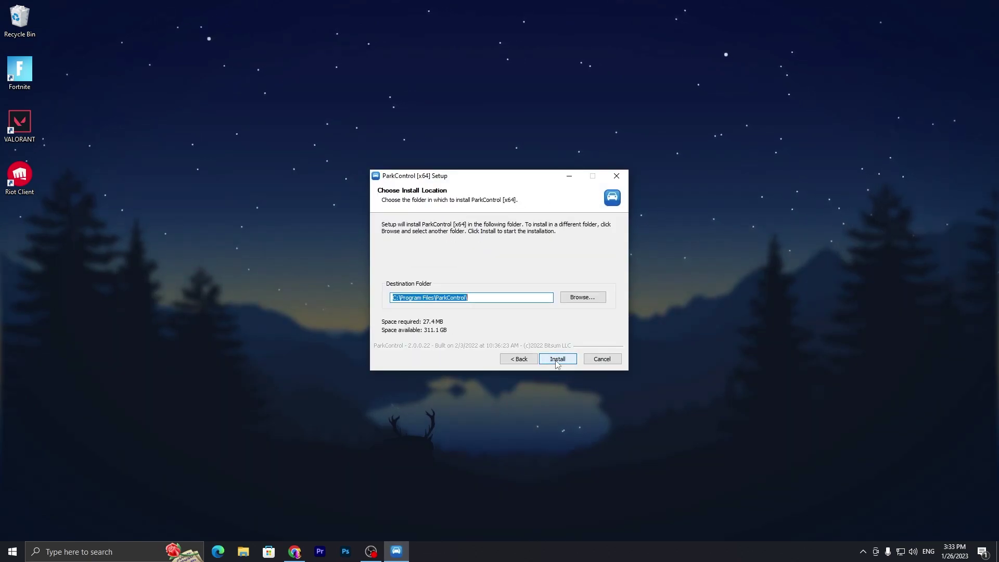
{"action": "left_click", "coordinate": [558, 359]}
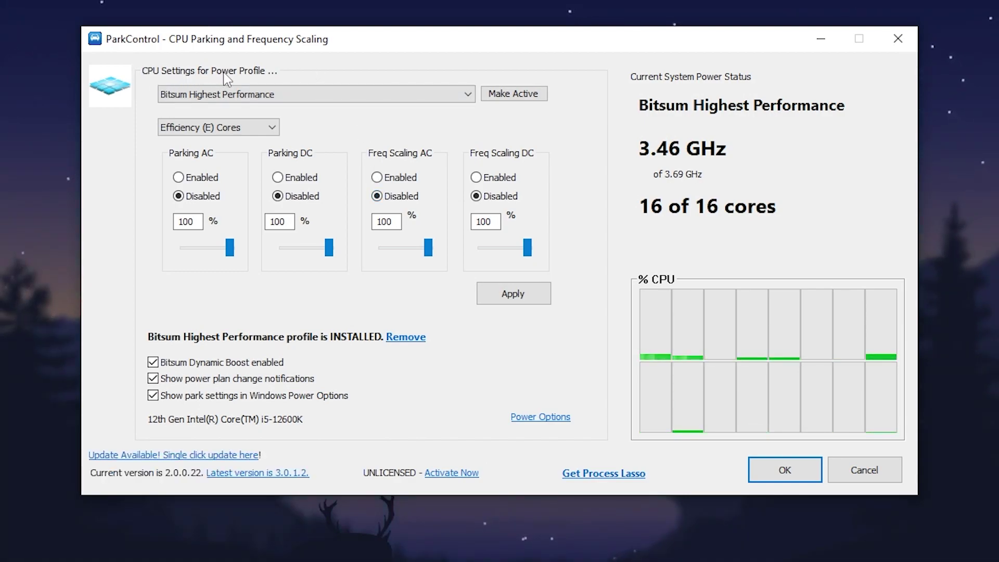
Make Bitsum Highest Performance active with P-core parking and frequency scaling disabled, and apply.
{"action": "left_click", "coordinate": [467, 95]}
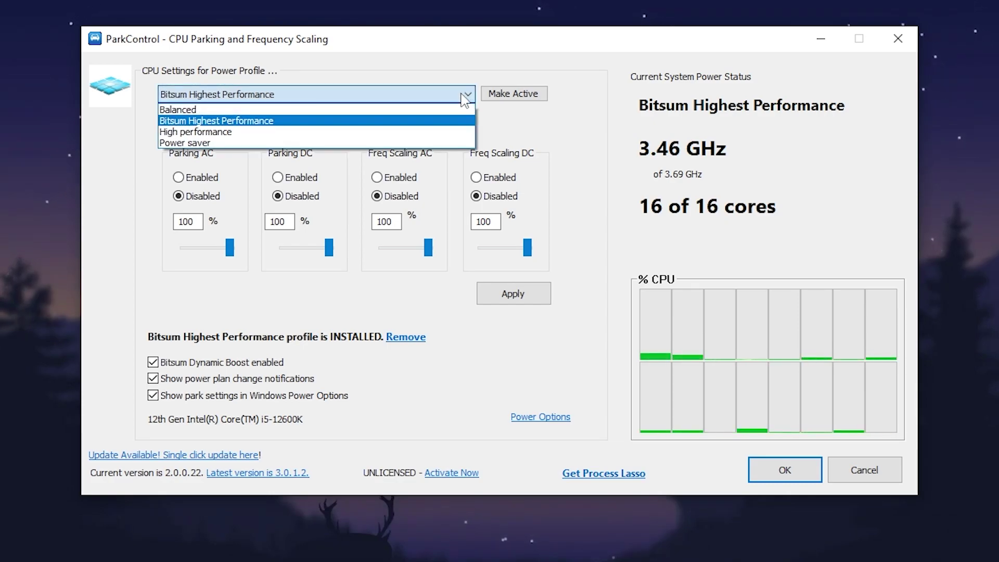
{"action": "left_click", "coordinate": [202, 121]}
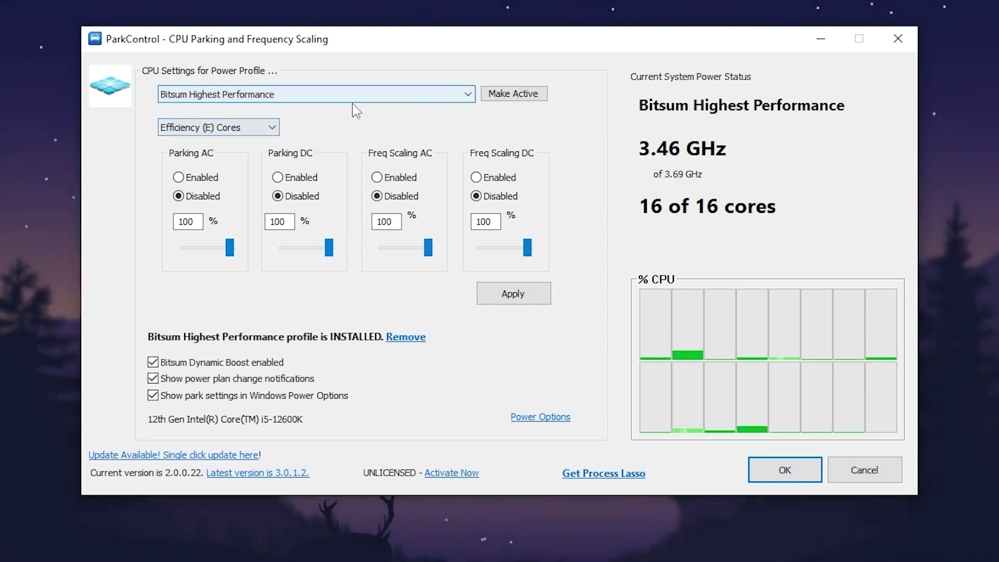
{"action": "left_click", "coordinate": [191, 129]}
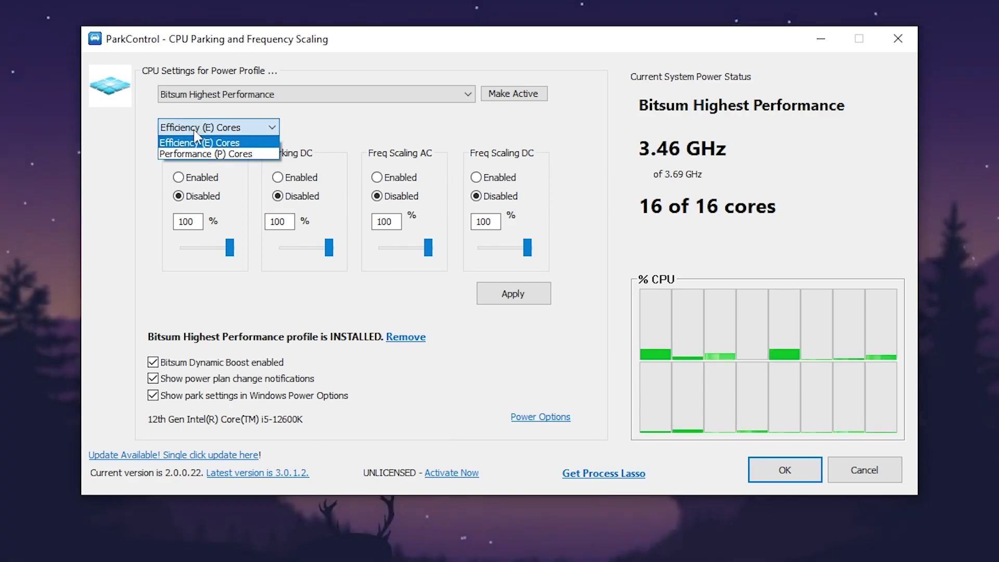
{"action": "left_click", "coordinate": [196, 155]}
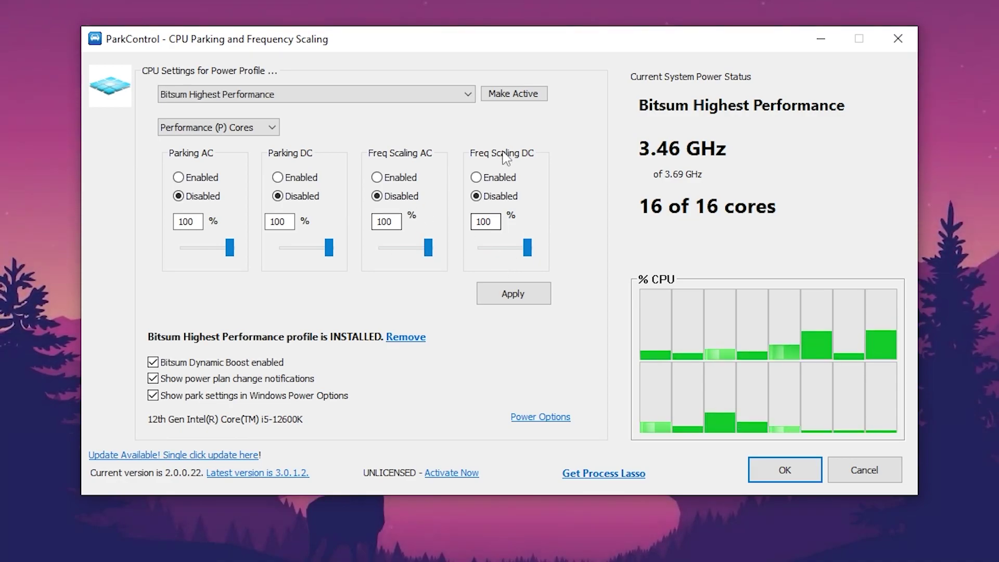
{"action": "left_click", "coordinate": [513, 93]}
{"action": "left_click", "coordinate": [515, 294]}
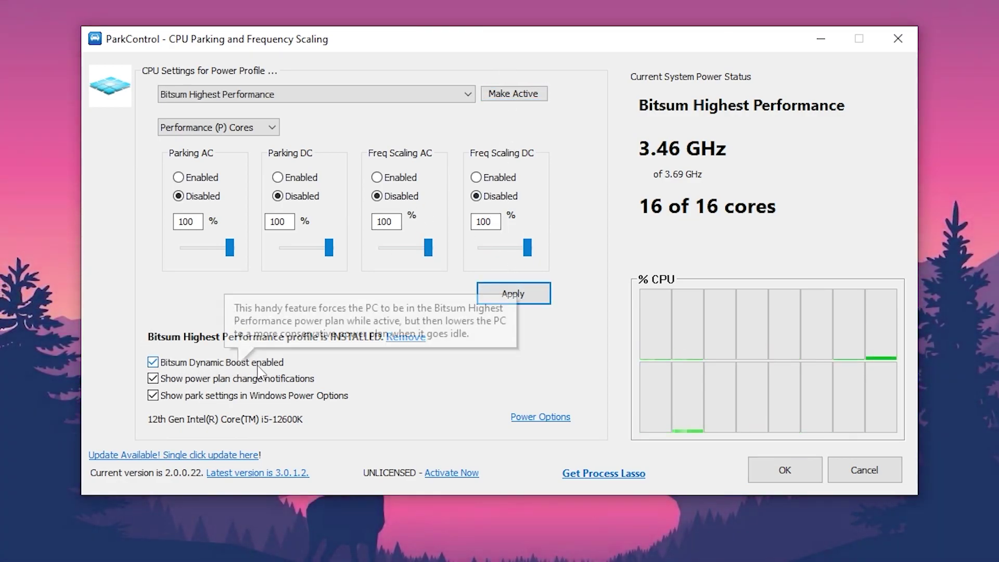
Set Dynamic Boost's idle plan to Bitsum Highest Performance and confirm.
{"action": "left_click", "coordinate": [154, 363]}
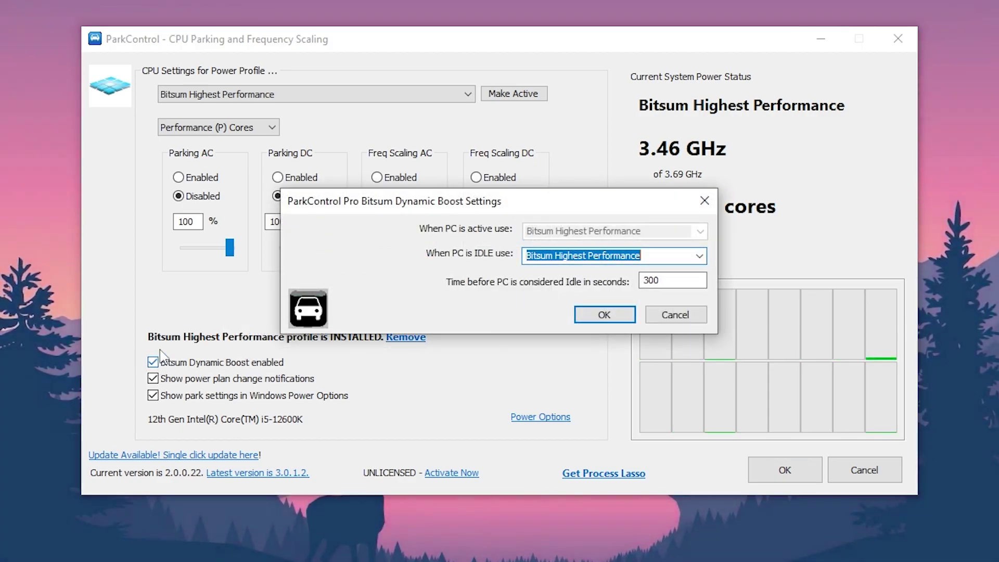
{"action": "left_click", "coordinate": [700, 256]}
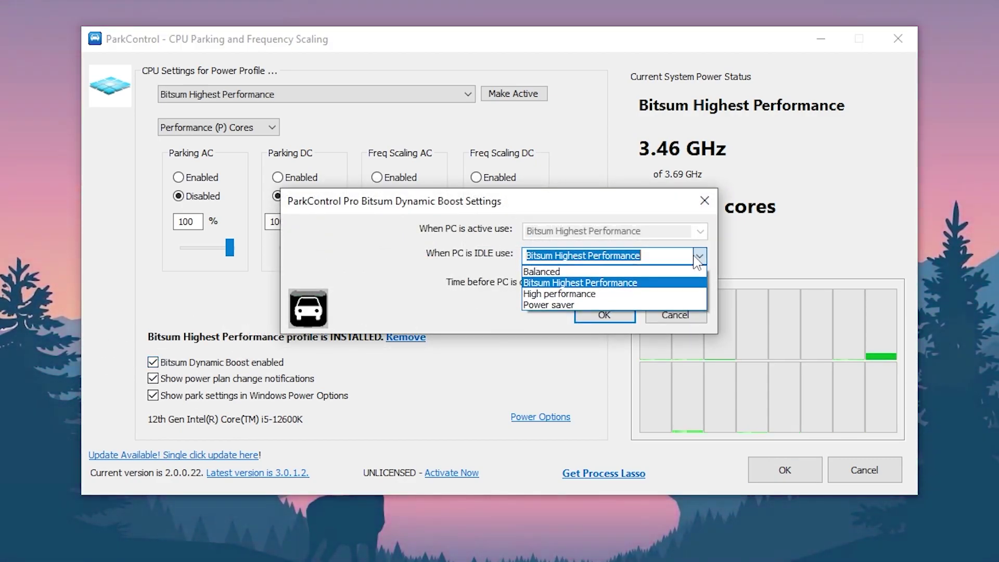
{"action": "left_click", "coordinate": [572, 283]}
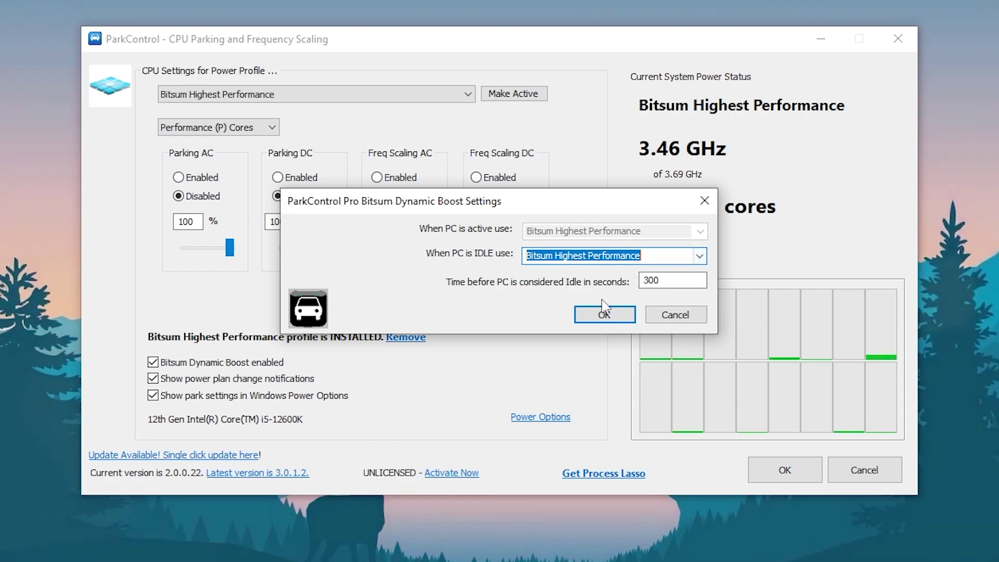
{"action": "left_click", "coordinate": [606, 316]}
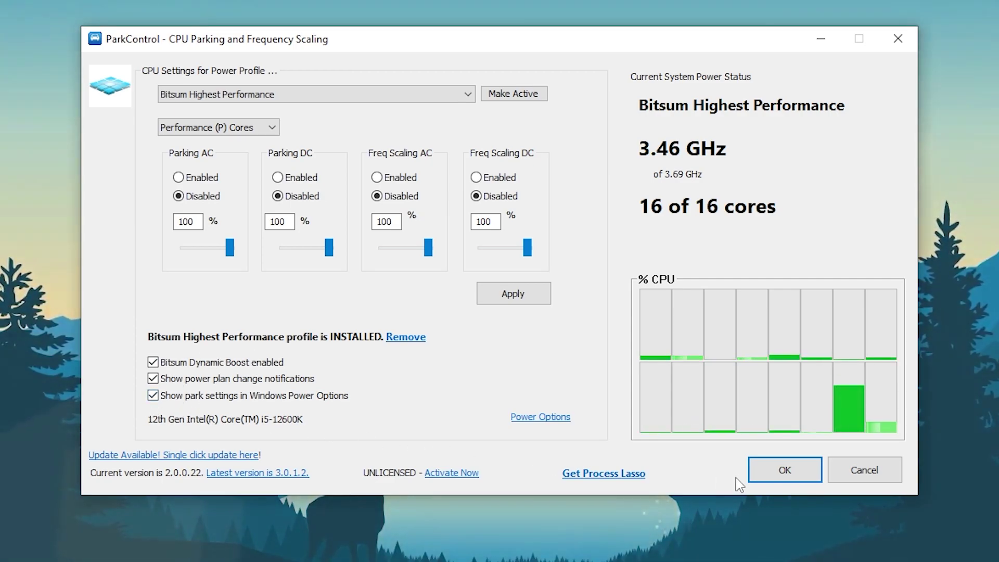
Verify Bitsum Highest Performance in Power Options, close both windows, and check ParkControl's tray icon.
{"action": "left_click", "coordinate": [539, 418]}
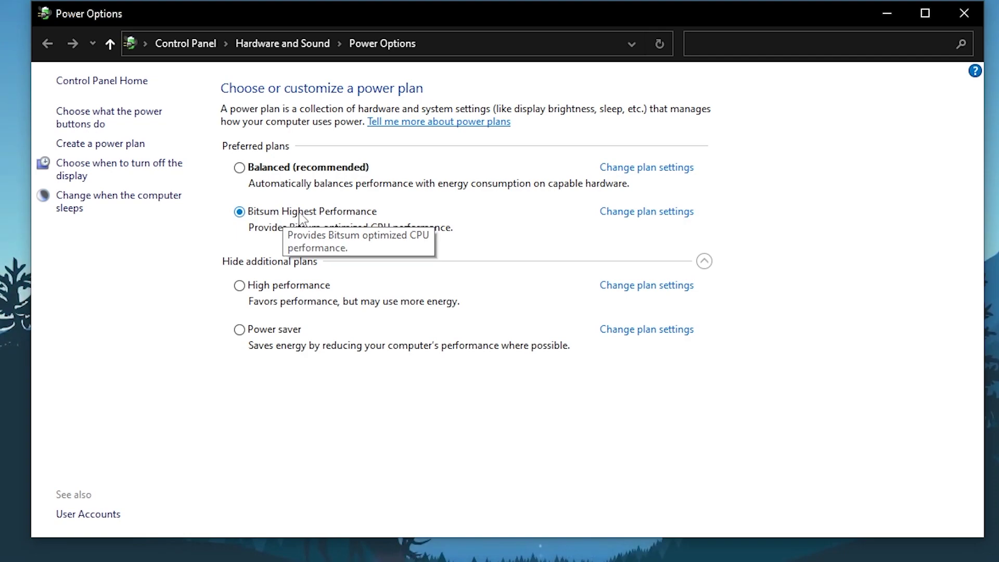
{"action": "left_click", "coordinate": [964, 13]}
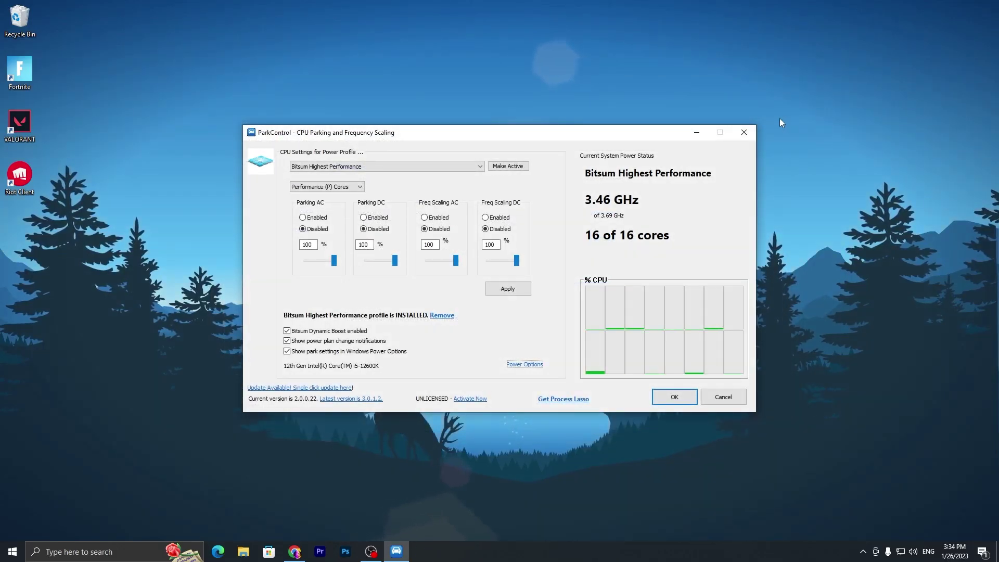
{"action": "left_click", "coordinate": [743, 132]}
{"action": "left_click", "coordinate": [863, 553]}
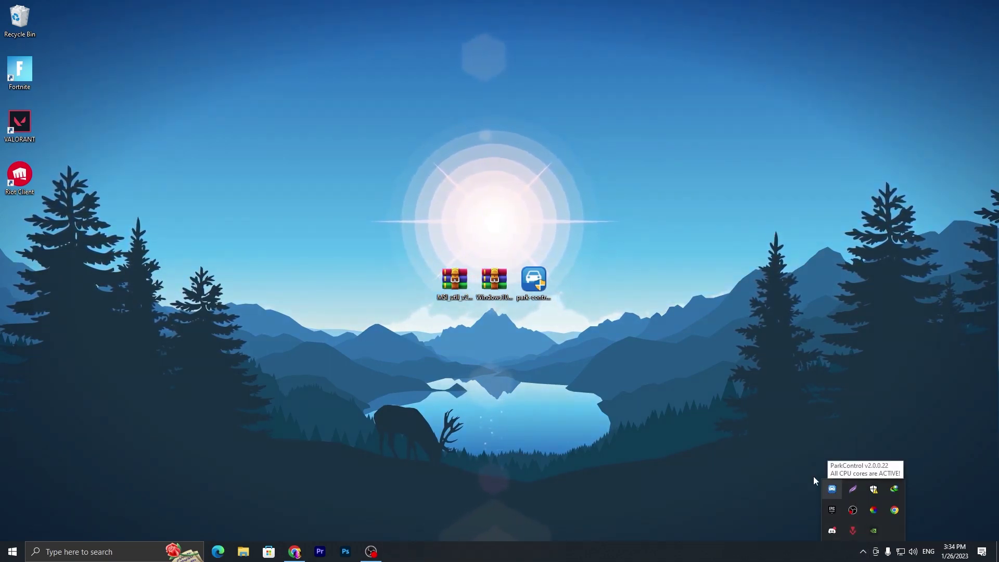
{"action": "left_click", "coordinate": [627, 427]}
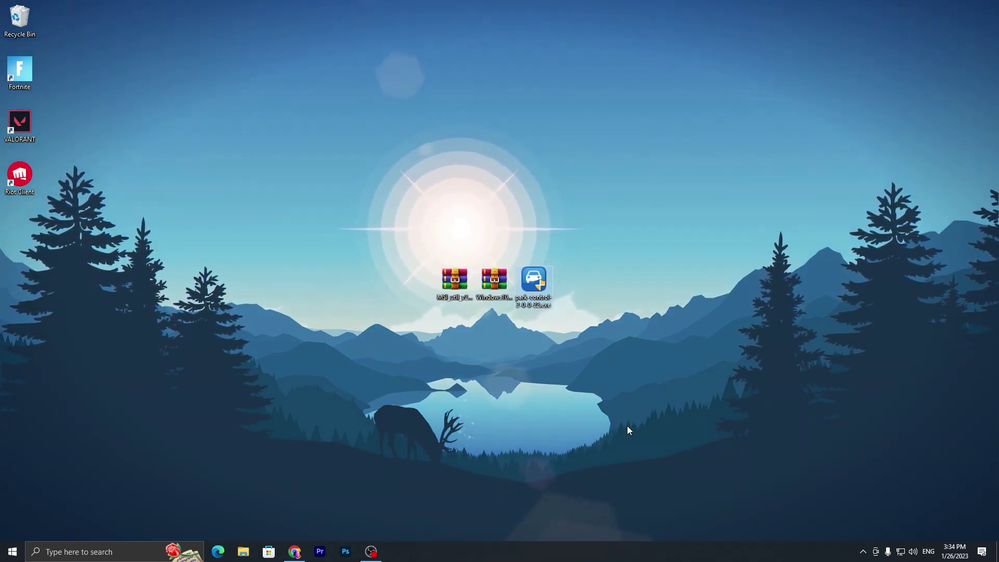
Extract MSI_util_v2.exe from MSI_util_v2_2.zip onto the desktop.
{"action": "double_click", "coordinate": [458, 283]}
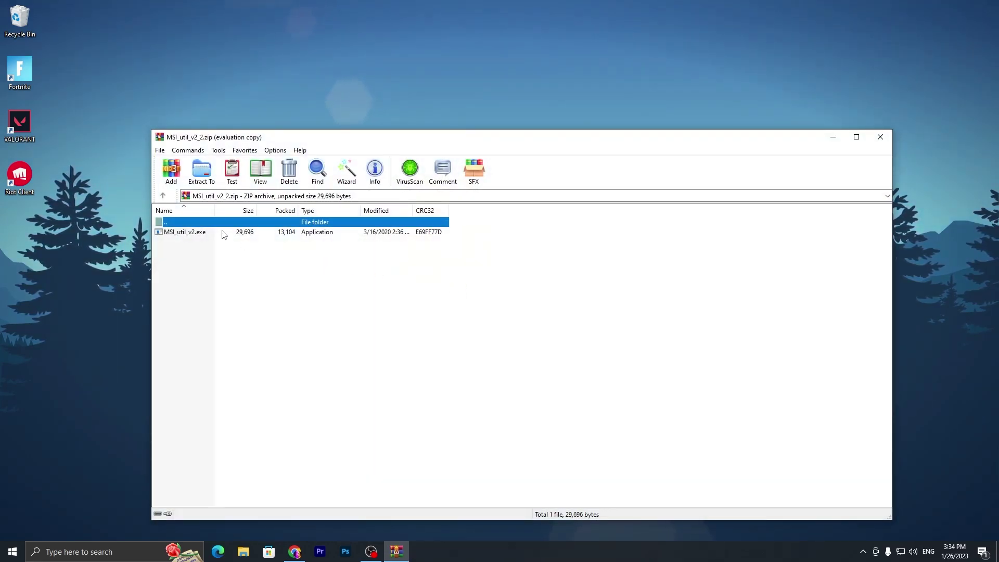
{"action": "left_click_drag", "start_coordinate": [198, 232], "coordinate": [576, 287]}
{"action": "left_click", "coordinate": [880, 137]}
Run the MSI utility as administrator, enable MSI mode with High priority for the RTX 3070, apply.
{"action": "right_click", "coordinate": [577, 287]}
{"action": "left_click", "coordinate": [607, 43]}
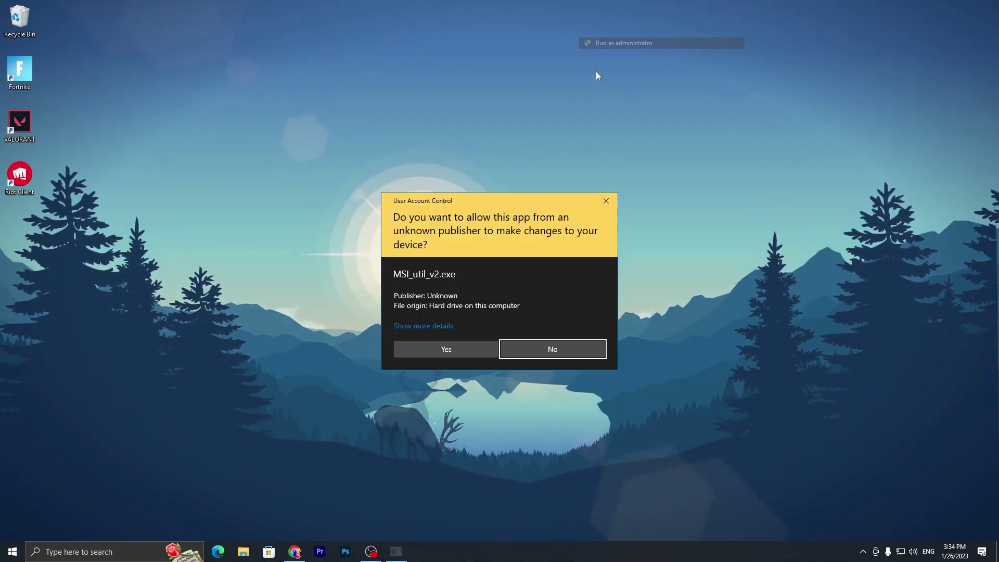
{"action": "left_click", "coordinate": [445, 350]}
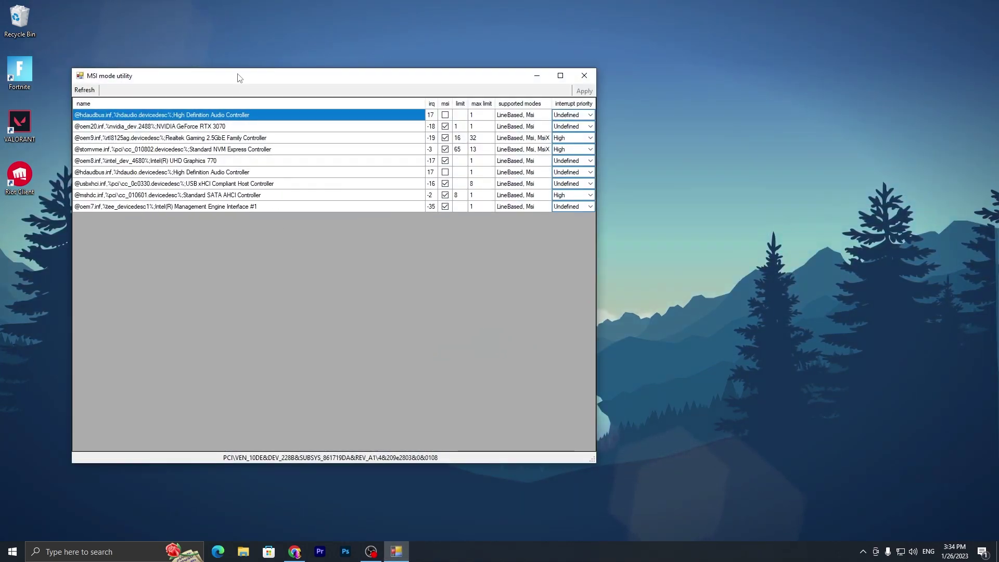
{"action": "left_click_drag", "start_coordinate": [238, 76], "coordinate": [248, 82]}
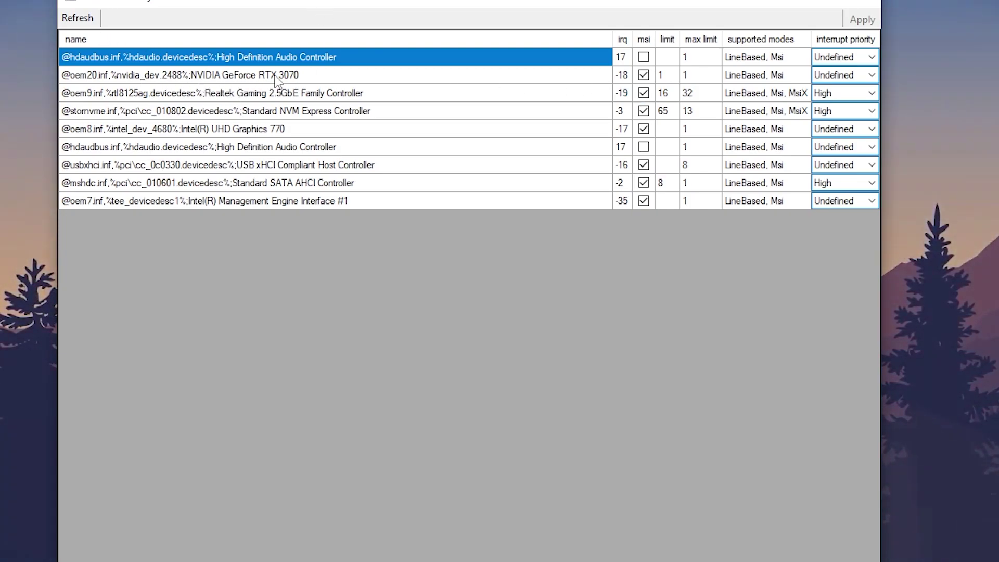
{"action": "left_click", "coordinate": [643, 75]}
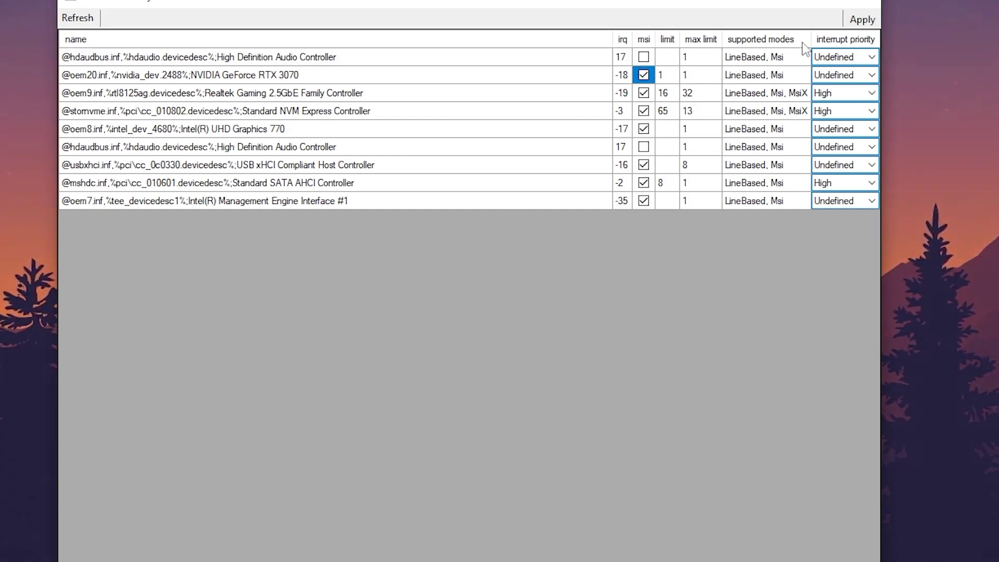
{"action": "left_click", "coordinate": [870, 76]}
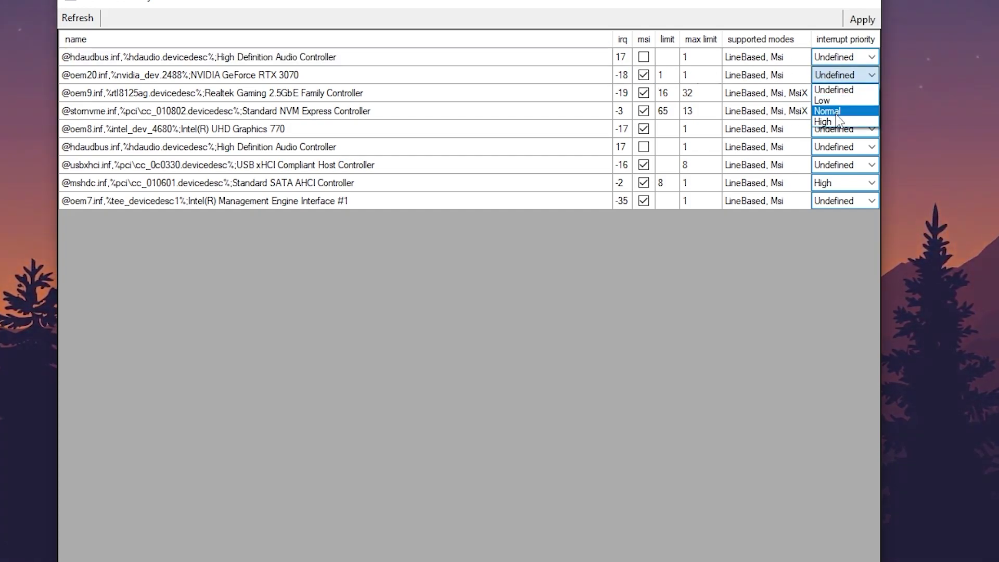
{"action": "left_click", "coordinate": [842, 121]}
{"action": "left_click", "coordinate": [862, 20]}
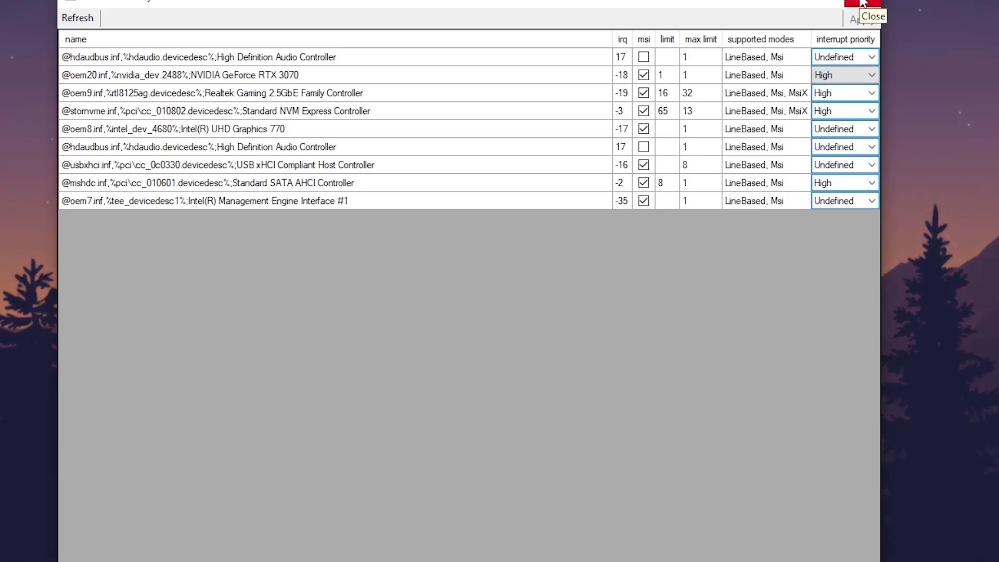
{"action": "left_click", "coordinate": [861, 3]}
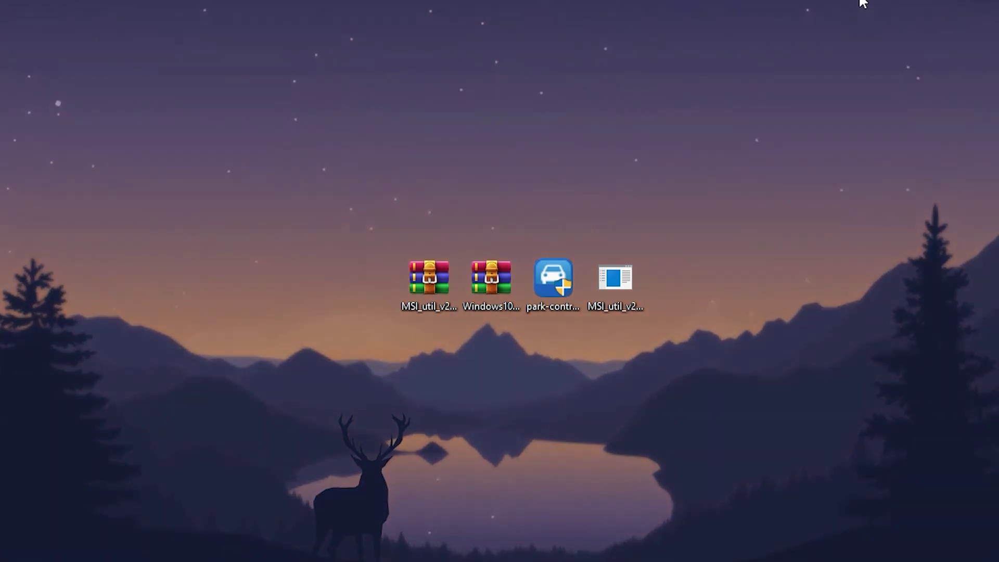
Extract Windows10Debloater-master to the desktop, open it, and bring up options for Windows10DebloaterGUI.ps1.
{"action": "left_click", "coordinate": [493, 283]}
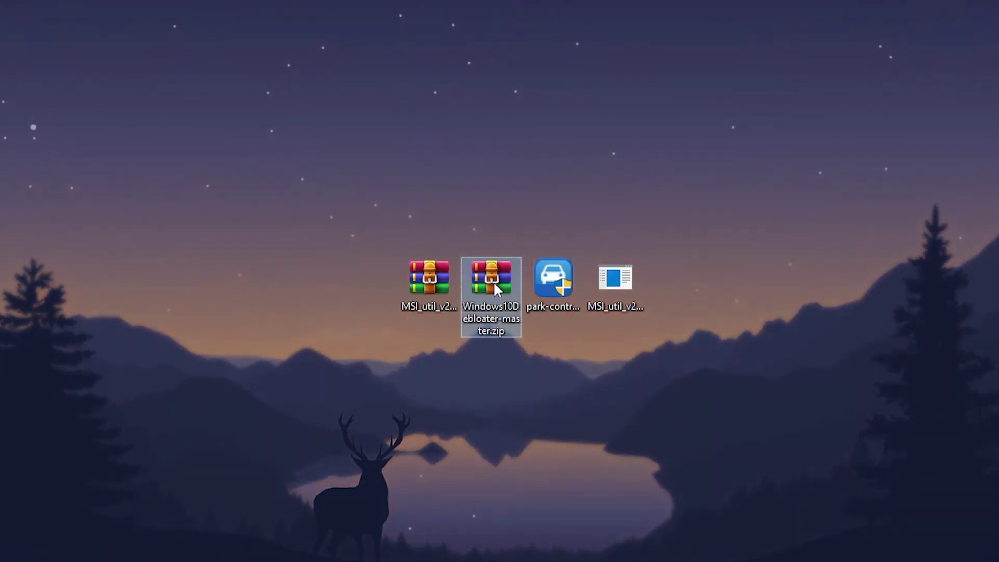
{"action": "double_click", "coordinate": [502, 290]}
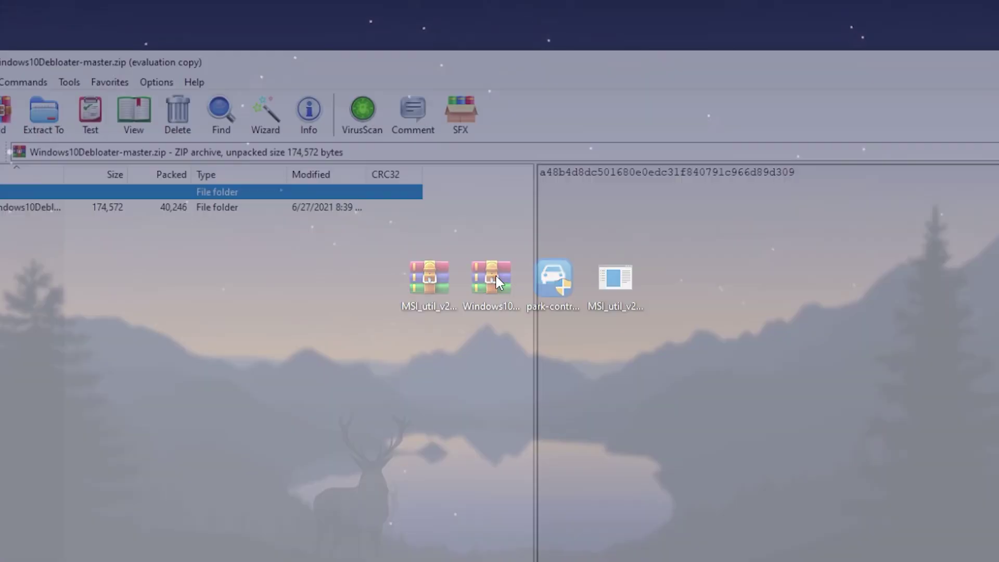
{"action": "left_click_drag", "start_coordinate": [188, 232], "coordinate": [615, 289]}
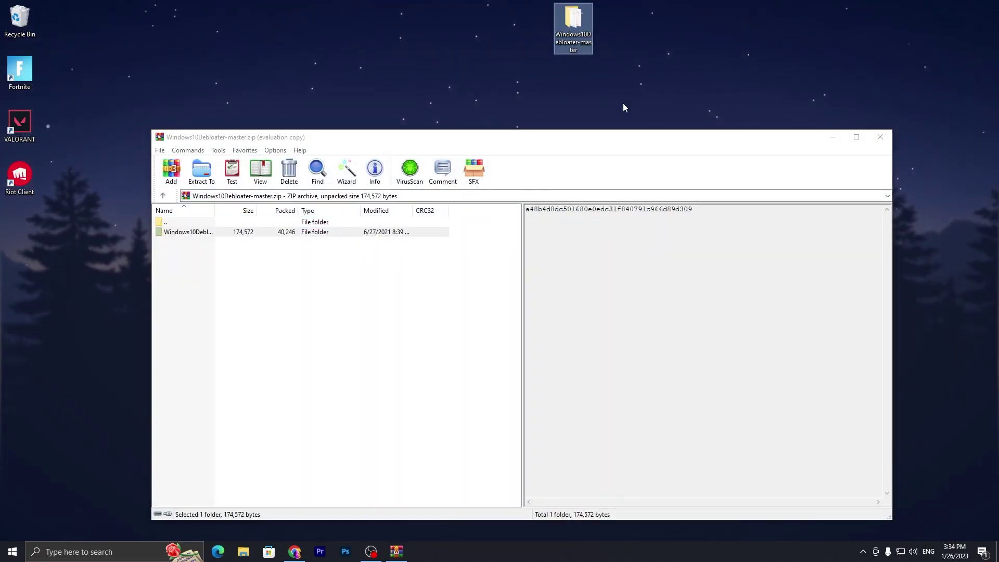
{"action": "left_click", "coordinate": [879, 137]}
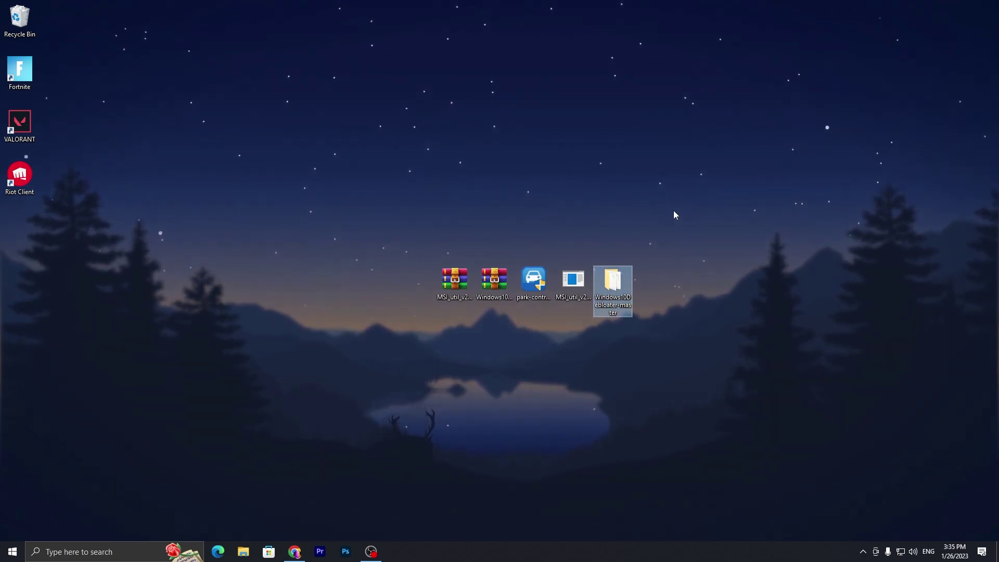
{"action": "double_click", "coordinate": [622, 273]}
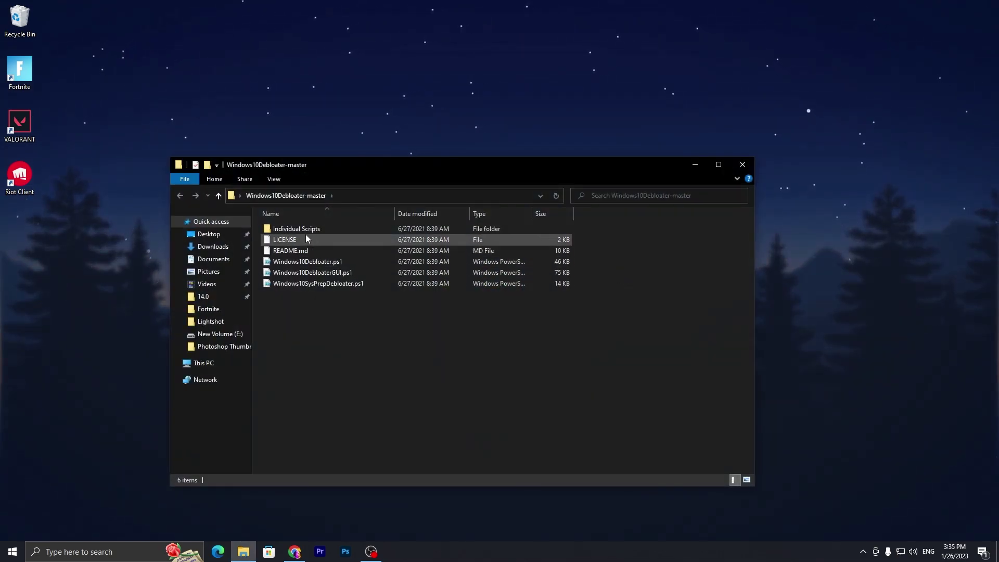
{"action": "right_click", "coordinate": [293, 270]}
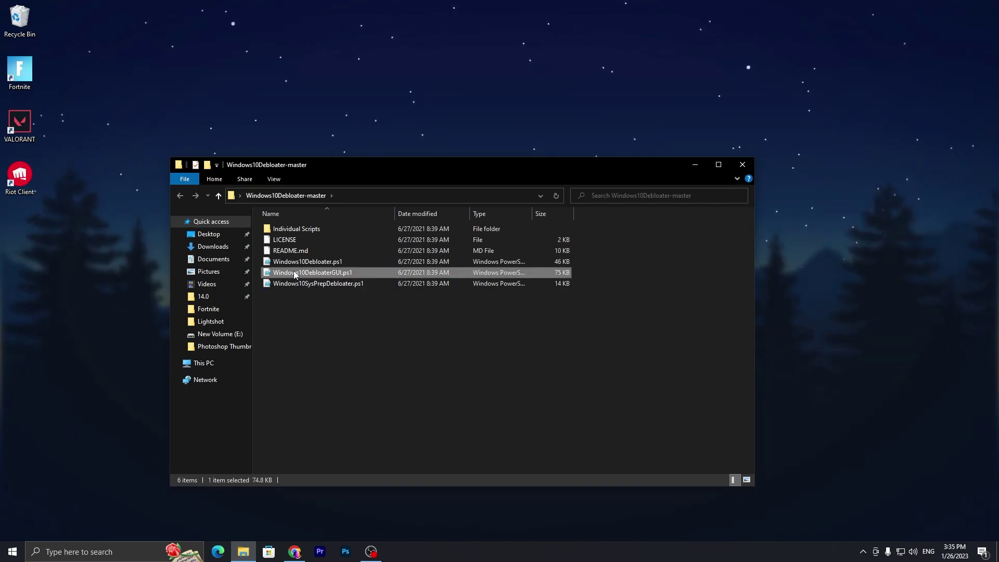
{"action": "left_click", "coordinate": [341, 295]}
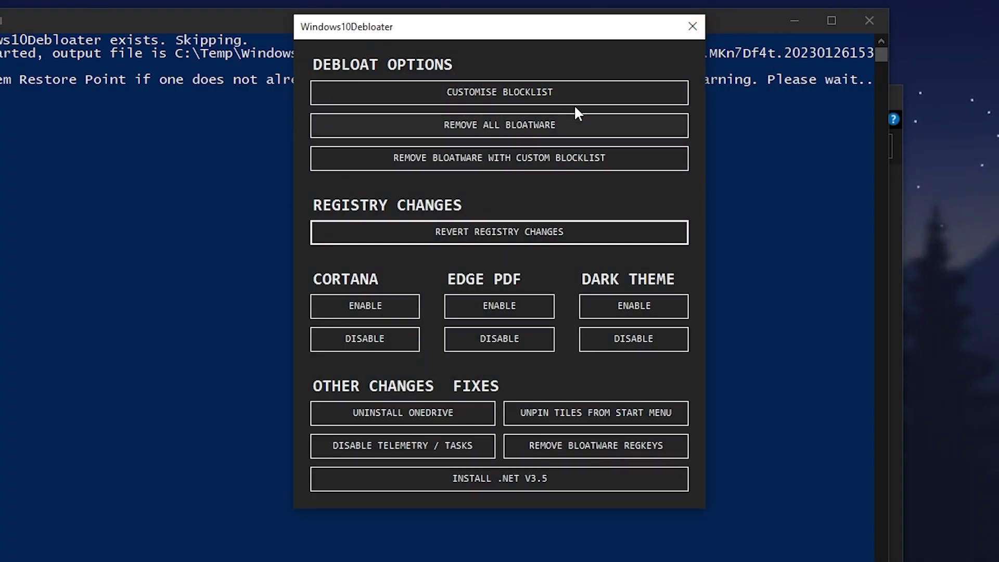
{"action": "left_click_drag", "start_coordinate": [211, 30], "coordinate": [339, 14]}
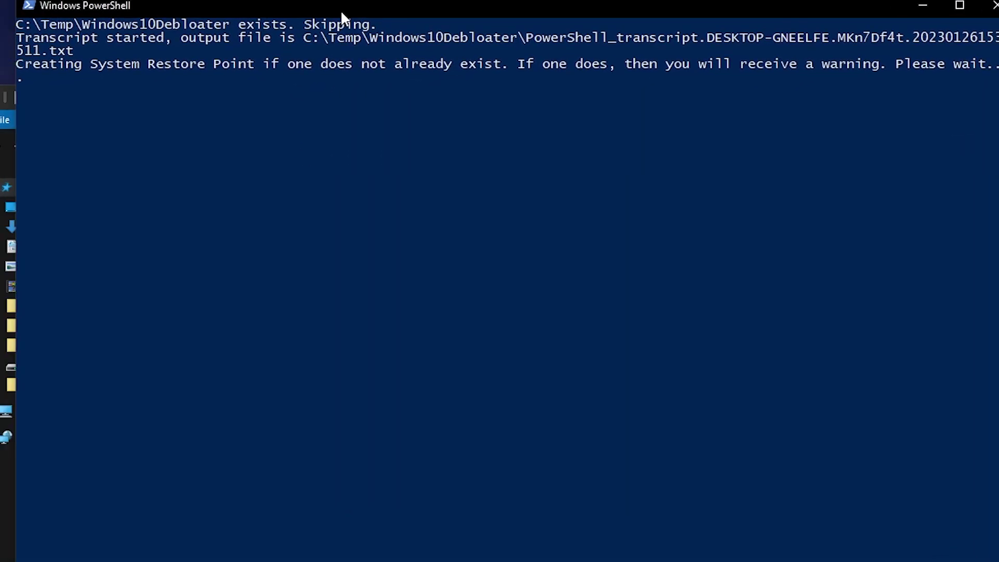
{"action": "key", "text": "alt+Tab"}
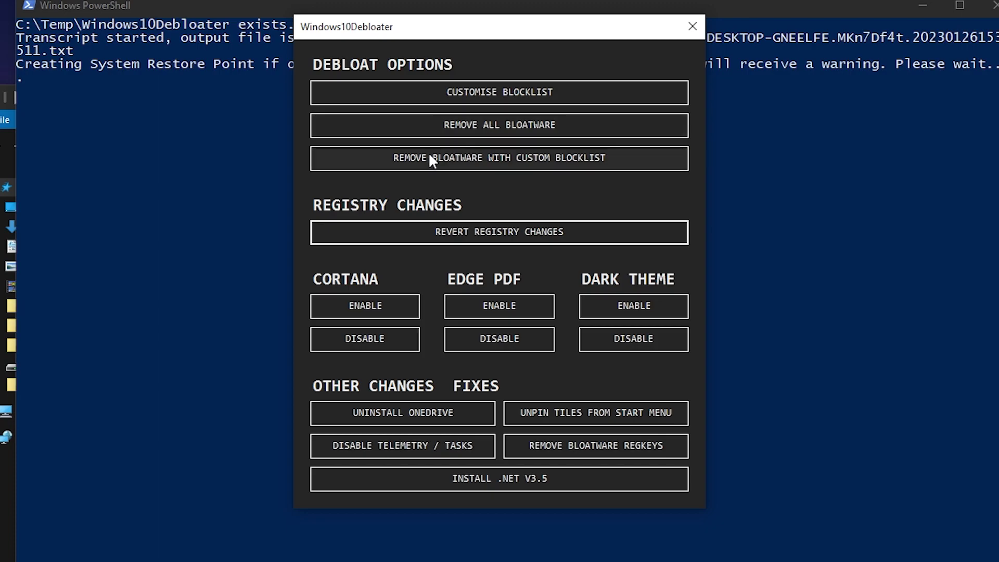
{"action": "left_click", "coordinate": [451, 94]}
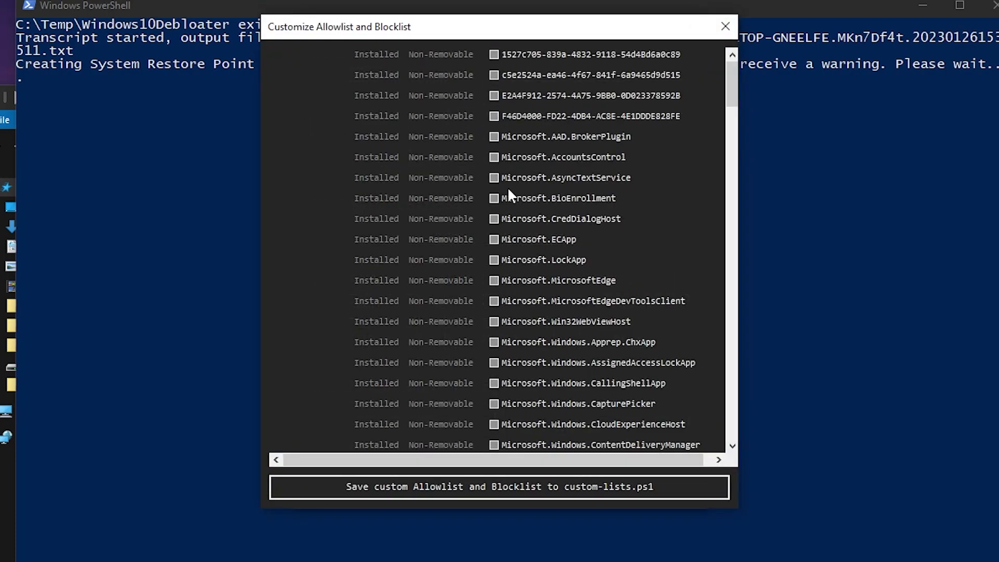
{"action": "scroll", "coordinate": [510, 192], "scroll_direction": "down", "scroll_amount": 3}
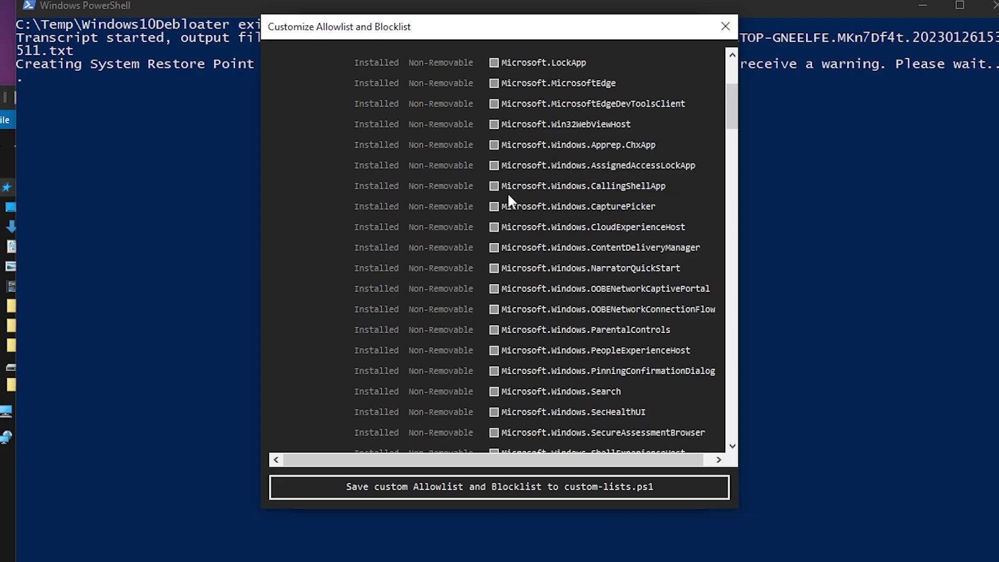
{"action": "scroll", "coordinate": [509, 195], "scroll_direction": "down", "scroll_amount": 6}
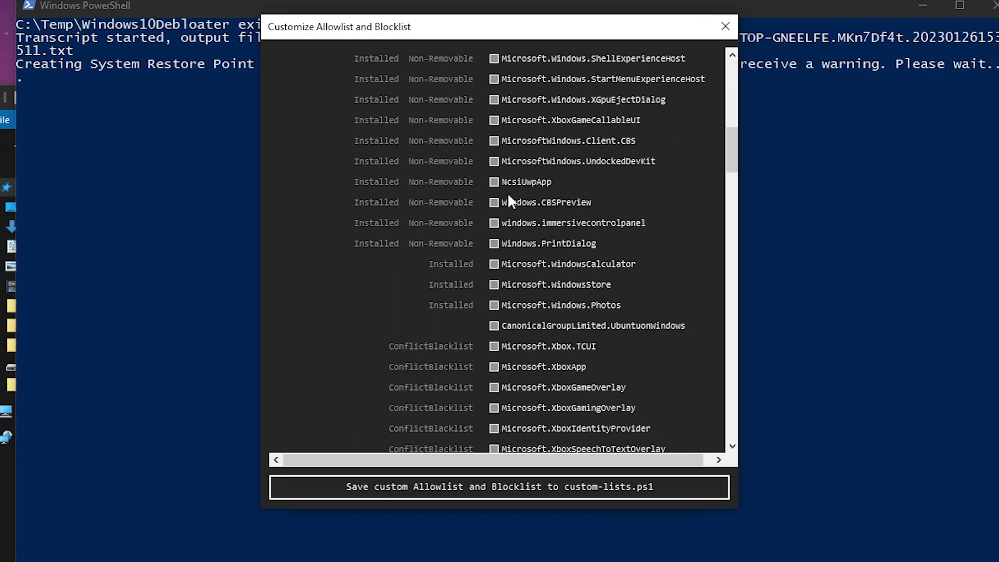
{"action": "scroll", "coordinate": [538, 206], "scroll_direction": "down", "scroll_amount": 15}
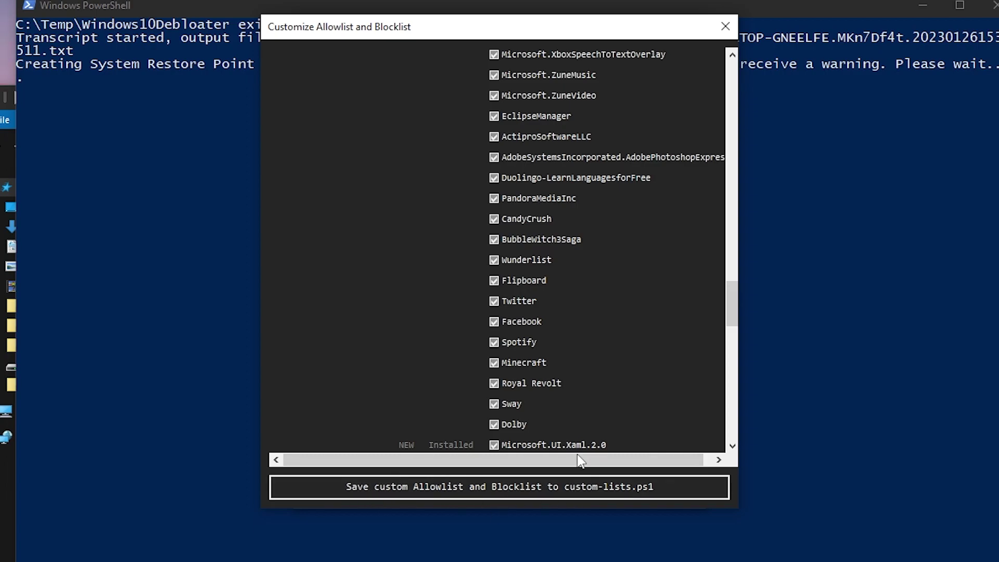
{"action": "left_click", "coordinate": [726, 26]}
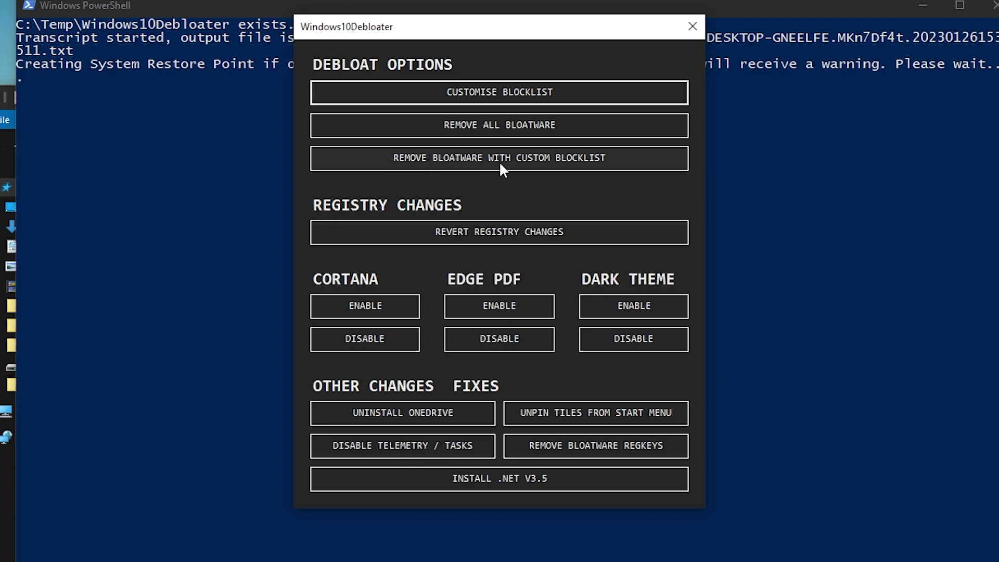
Remove the custom-blocklist bloatware, then disable Cortana and Edge's PDF takeover.
{"action": "left_click", "coordinate": [576, 162]}
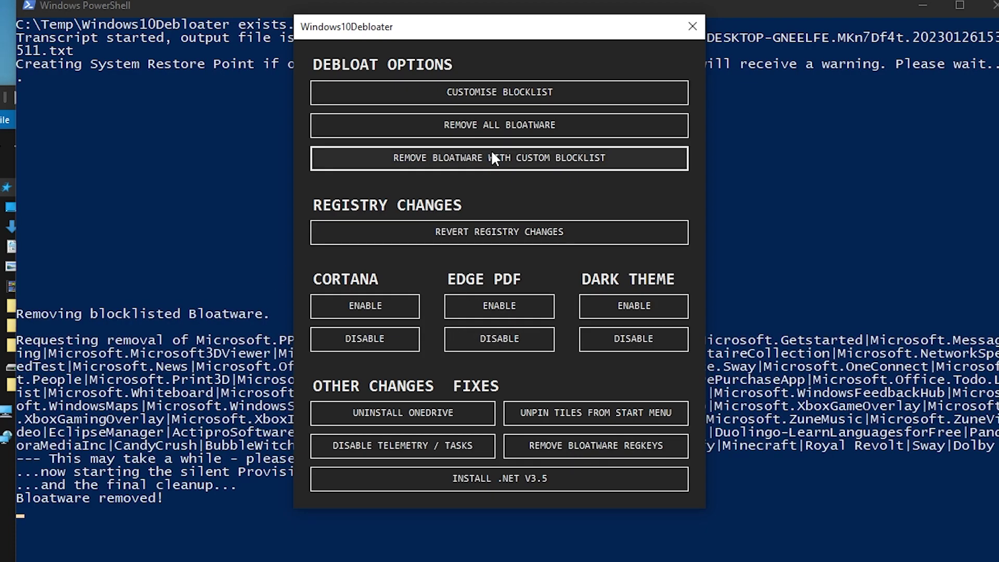
{"action": "left_click_drag", "start_coordinate": [582, 27], "coordinate": [356, 0]}
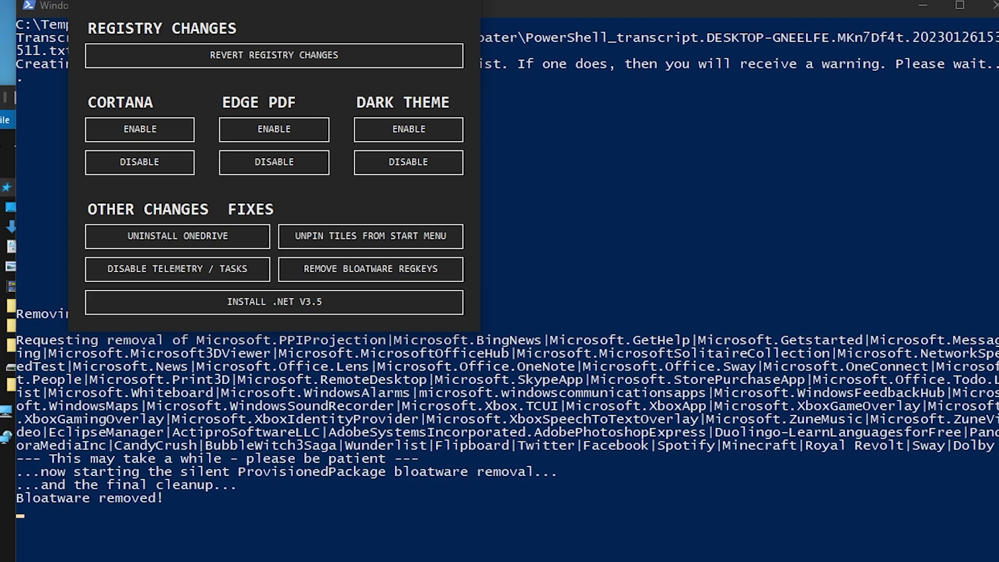
{"action": "left_click_drag", "start_coordinate": [242, 0], "coordinate": [446, 83]}
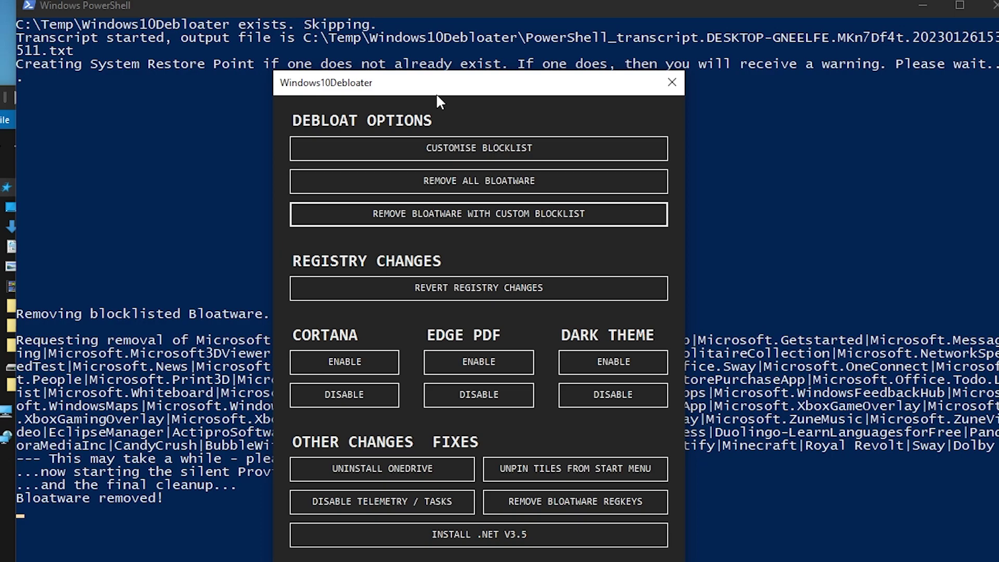
{"action": "left_click", "coordinate": [346, 393]}
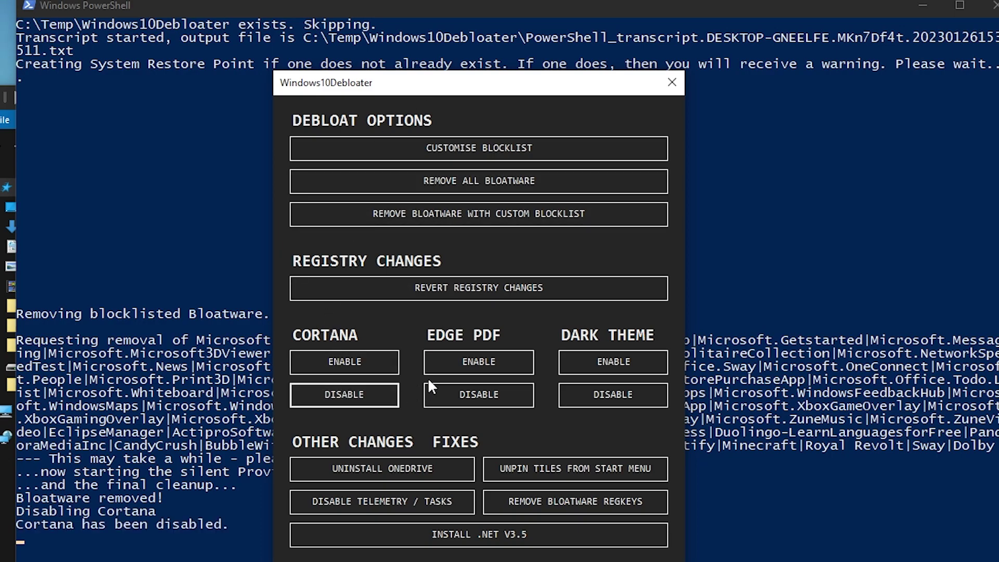
{"action": "left_click", "coordinate": [467, 395]}
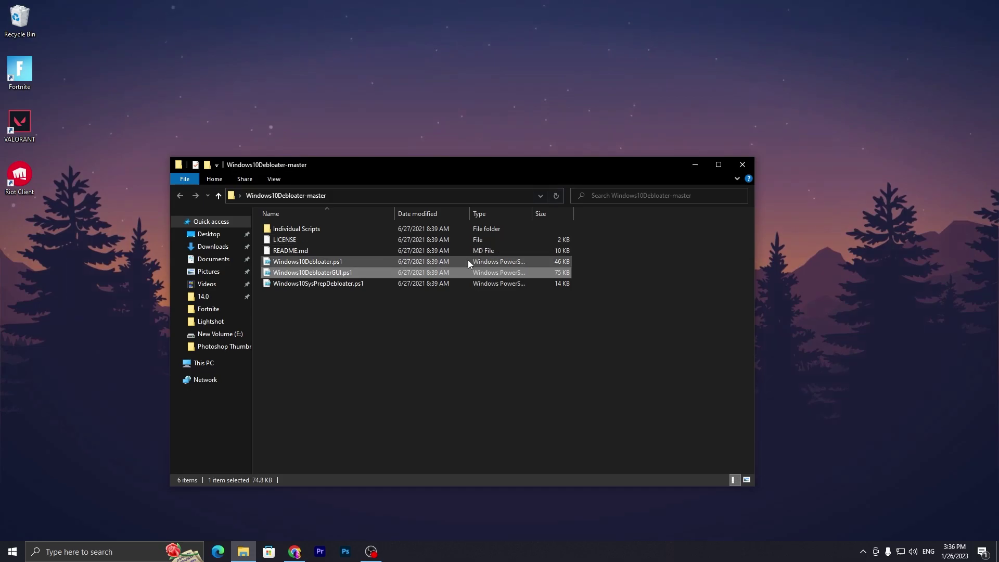
Close the debloater folder and reach Graphics settings through the desktop's Display settings.
{"action": "left_click", "coordinate": [745, 161]}
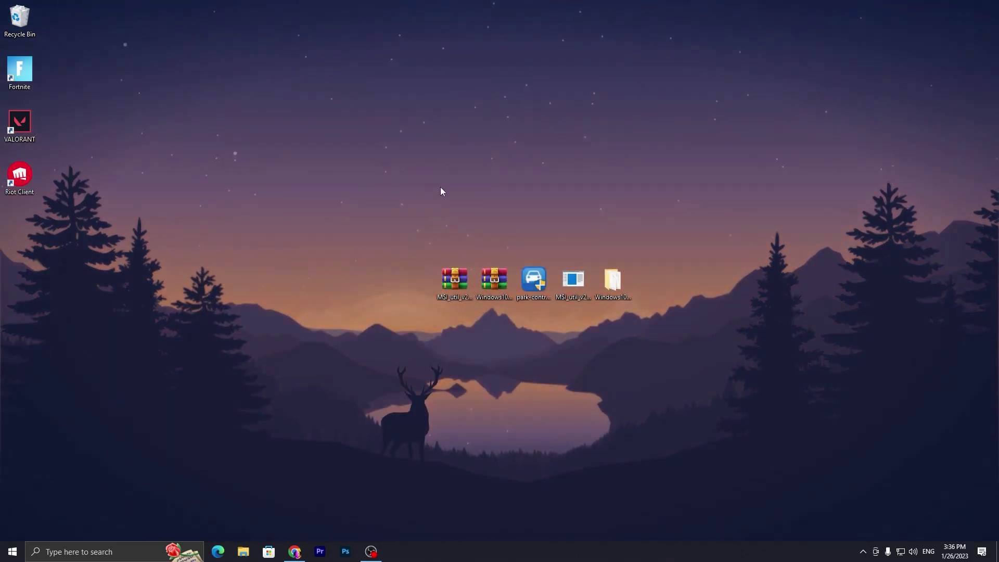
{"action": "right_click", "coordinate": [254, 187]}
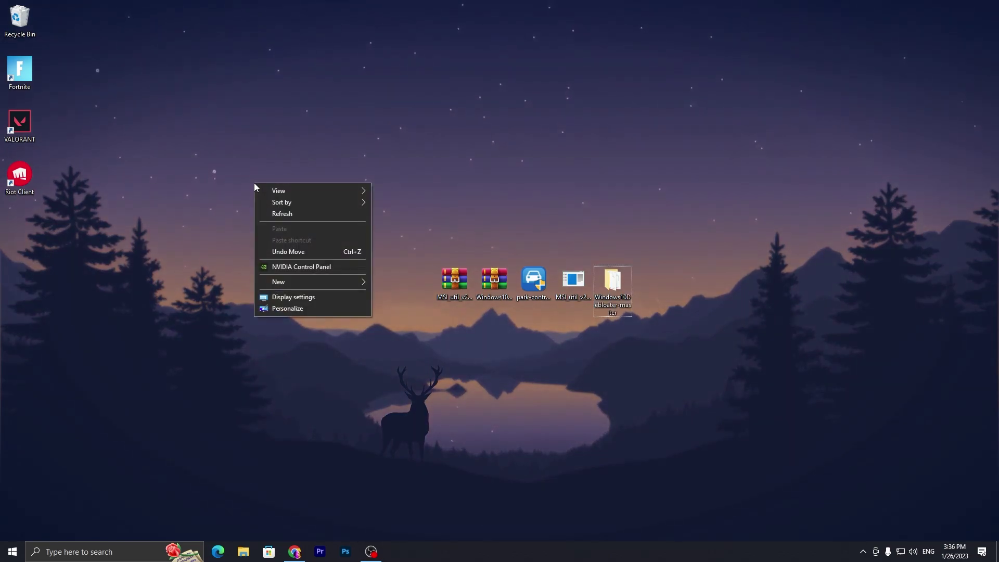
{"action": "left_click", "coordinate": [286, 297]}
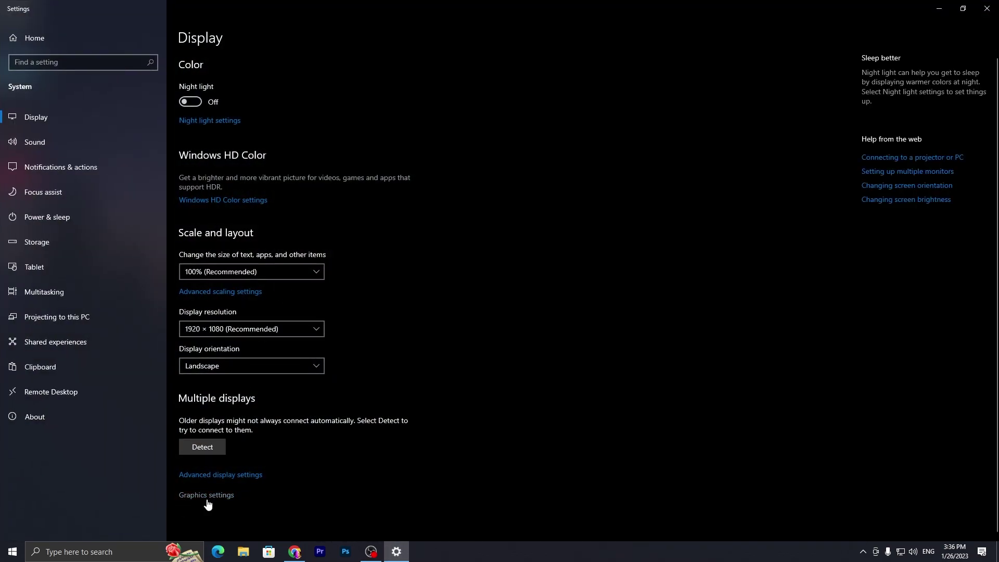
{"action": "left_click", "coordinate": [196, 497]}
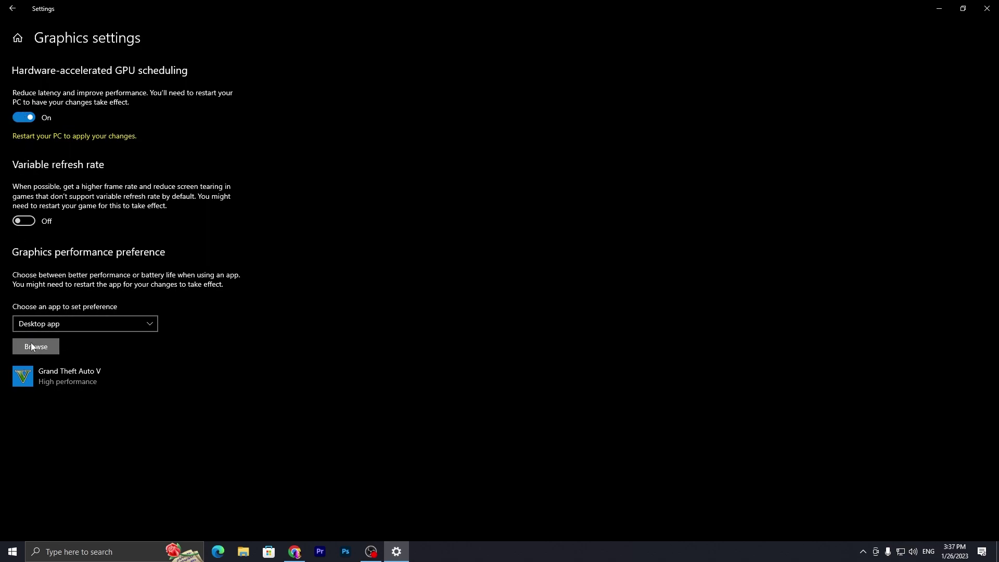
Add FortniteClient-Win64-Shipping.exe from C:\Program Files\Epic Games\Fortnite\FortniteGame\Binaries\Win64 to the graphics list.
{"action": "left_click", "coordinate": [52, 347]}
{"action": "left_click_drag", "start_coordinate": [148, 6], "coordinate": [371, 57]}
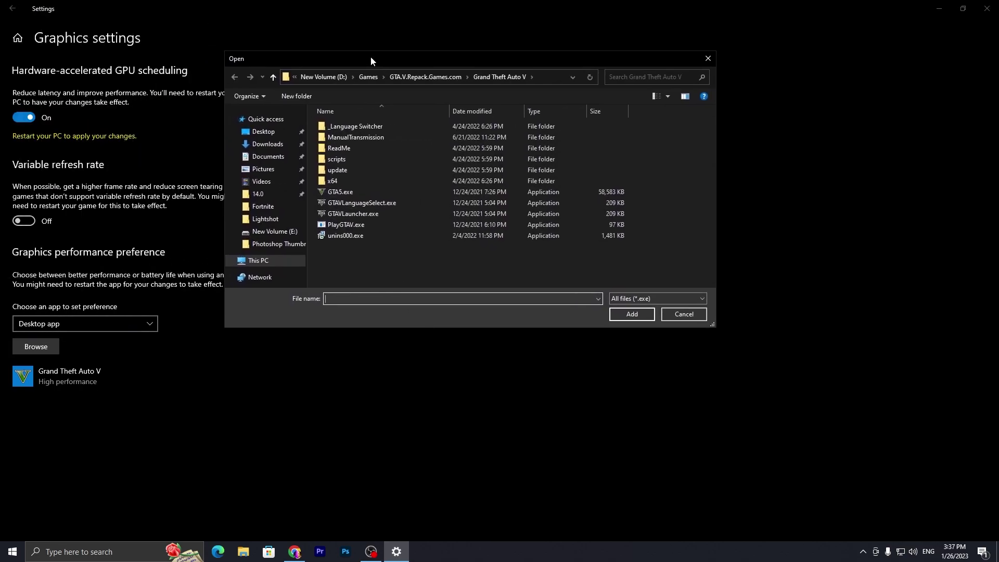
{"action": "left_click", "coordinate": [256, 264]}
{"action": "double_click", "coordinate": [376, 228]}
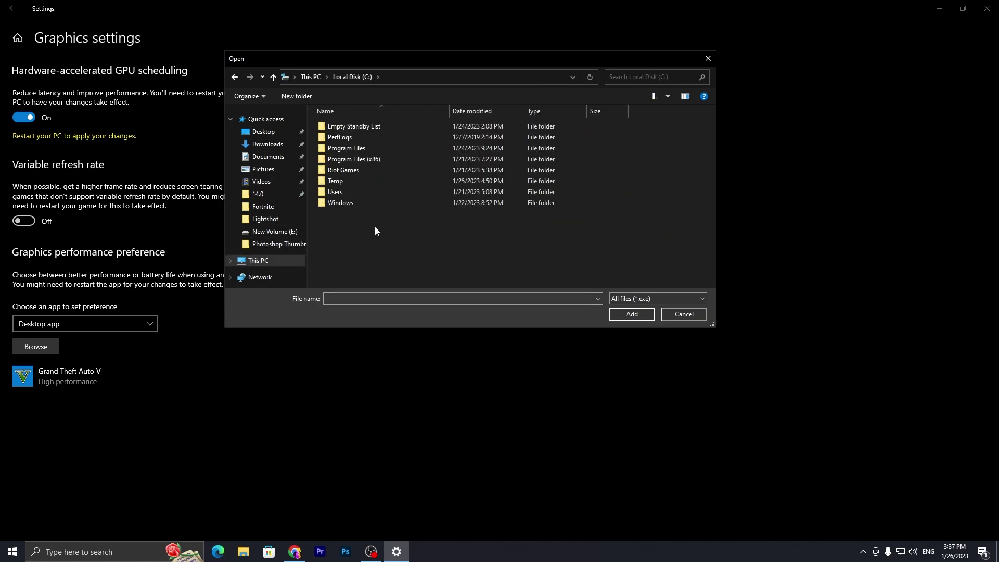
{"action": "double_click", "coordinate": [364, 150]}
{"action": "double_click", "coordinate": [364, 151]}
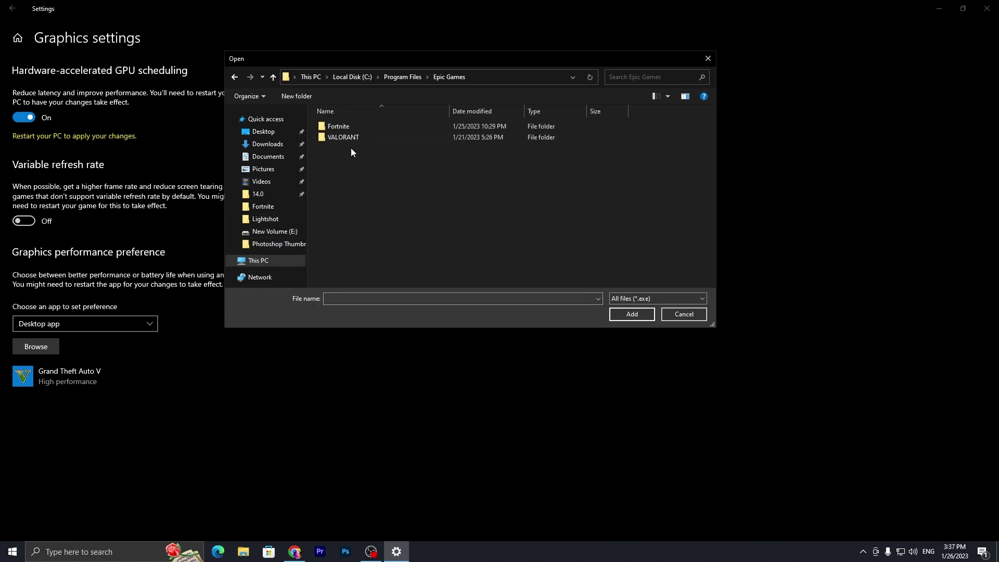
{"action": "double_click", "coordinate": [349, 130]}
{"action": "double_click", "coordinate": [349, 157]}
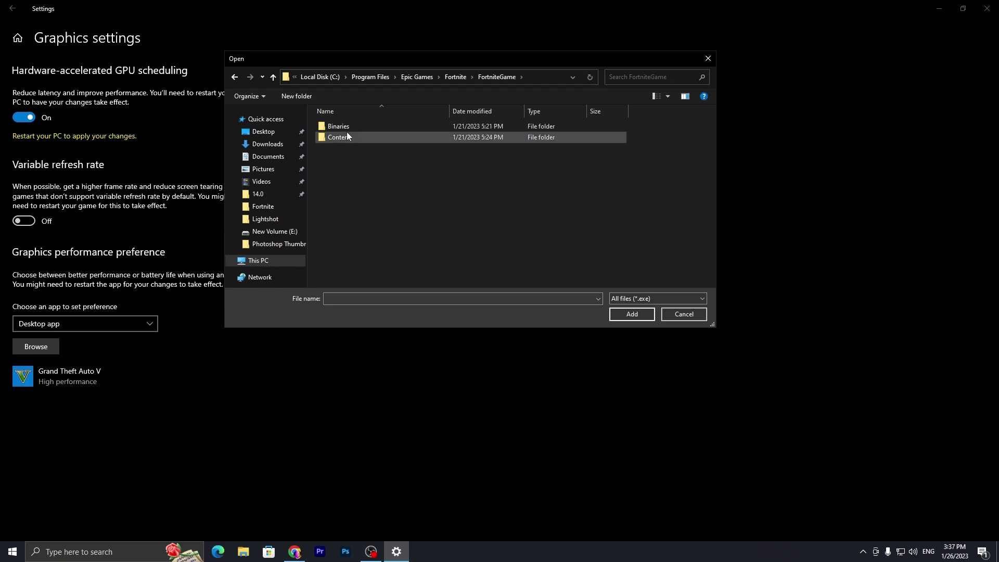
{"action": "double_click", "coordinate": [347, 129]}
{"action": "double_click", "coordinate": [344, 134]}
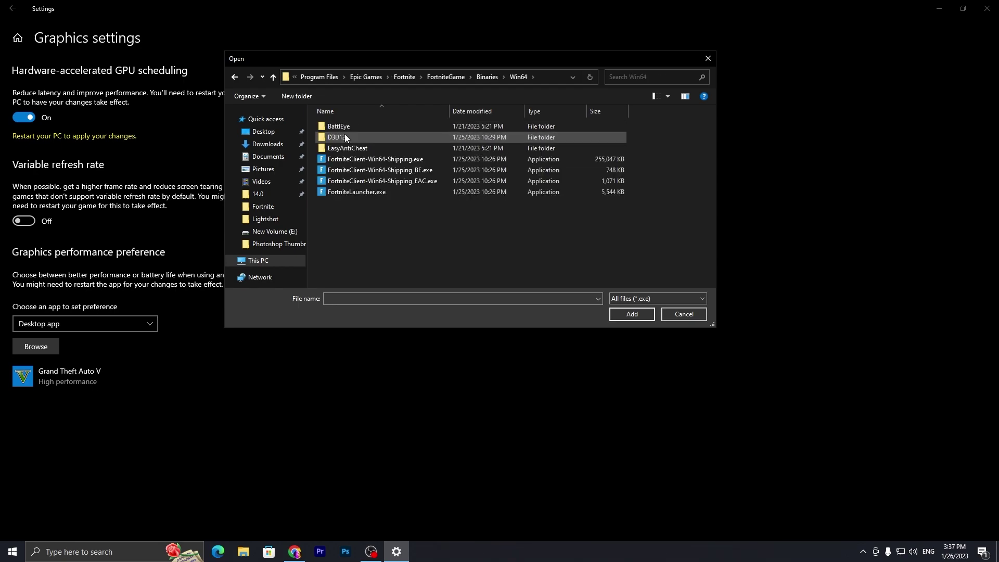
{"action": "left_click", "coordinate": [379, 154]}
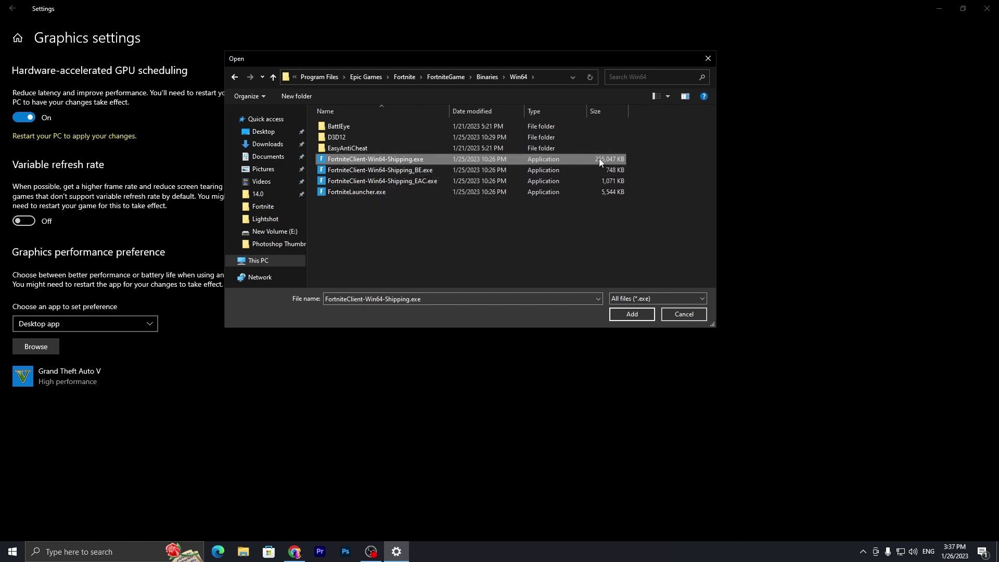
{"action": "left_click", "coordinate": [625, 312]}
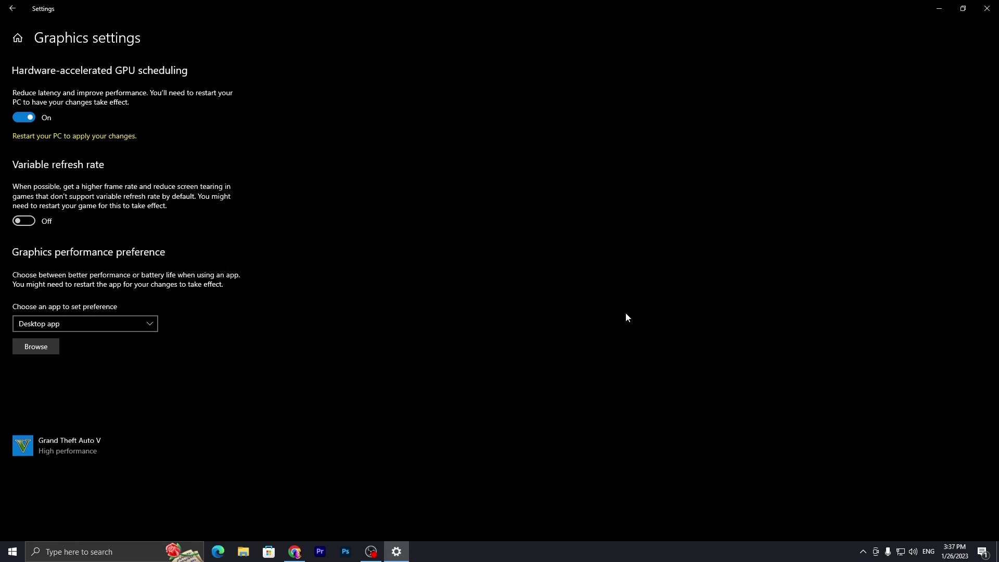
Save Fortnite's preference as High performance, close Settings, and return to the game.
{"action": "left_click", "coordinate": [173, 430]}
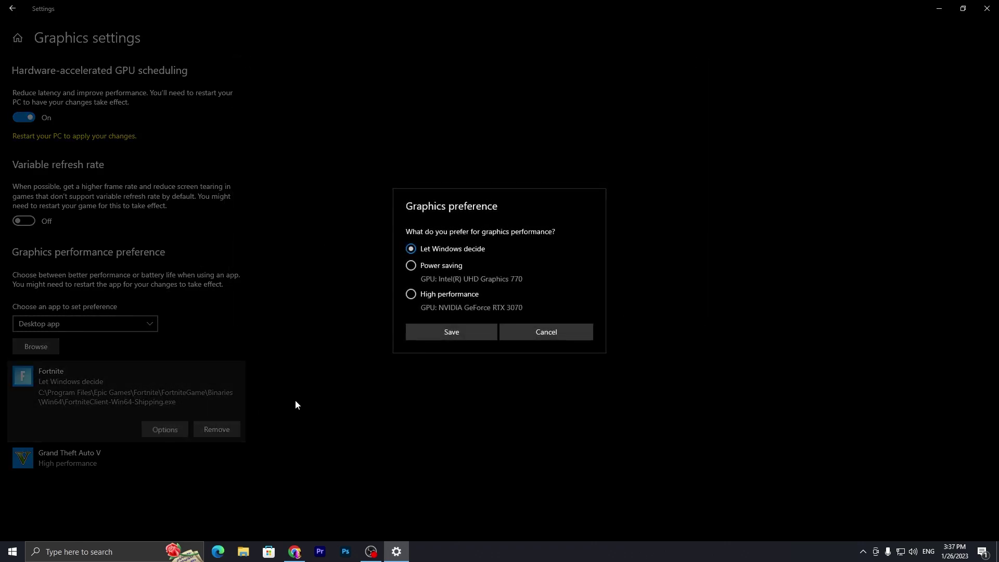
{"action": "left_click", "coordinate": [443, 295]}
{"action": "left_click", "coordinate": [452, 334]}
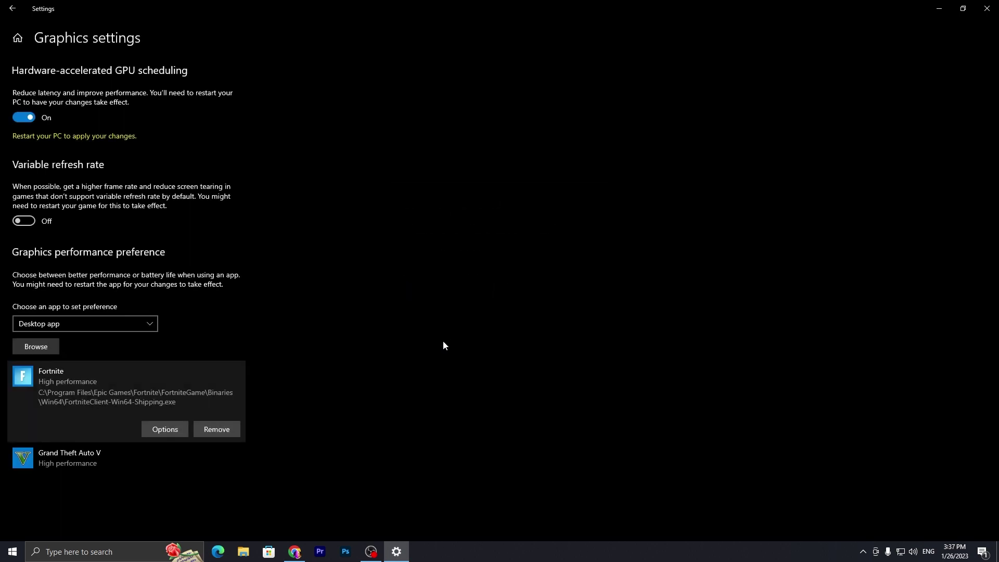
{"action": "left_click", "coordinate": [995, 4]}
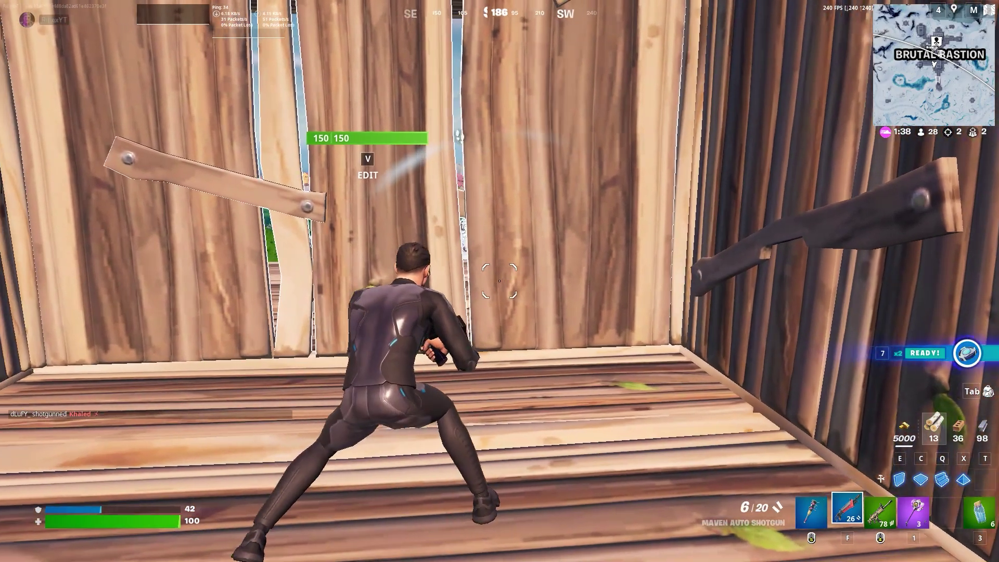
{"action": "key", "text": "w"}
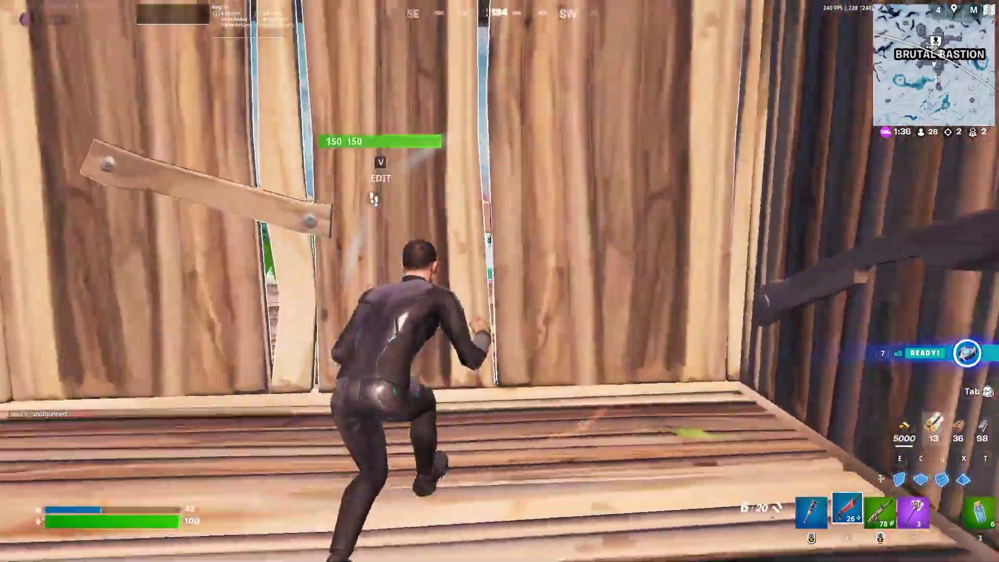